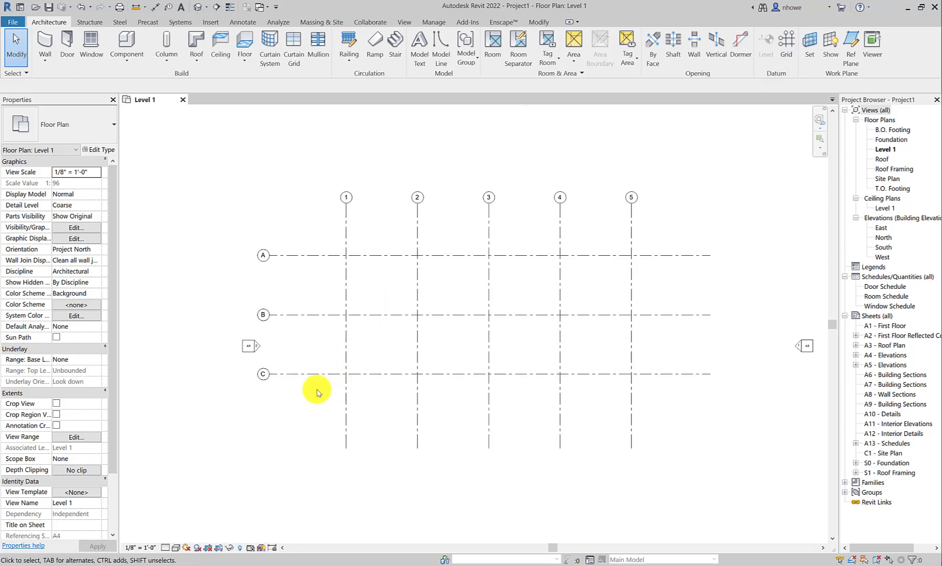
Step: Draw a straight, slightly sloped grid line below grid C, running from before grid 1 to beyond grid 5
click(785, 42)
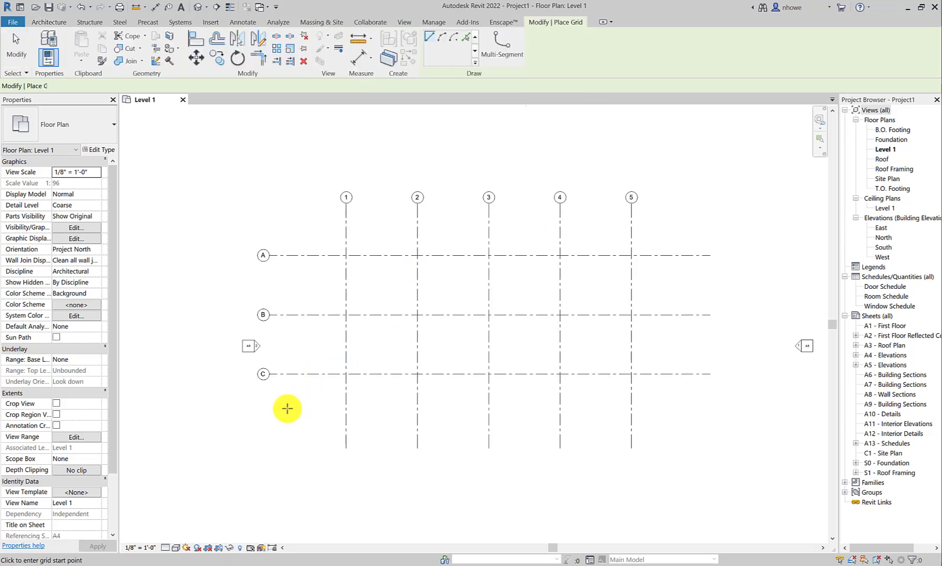
click(272, 413)
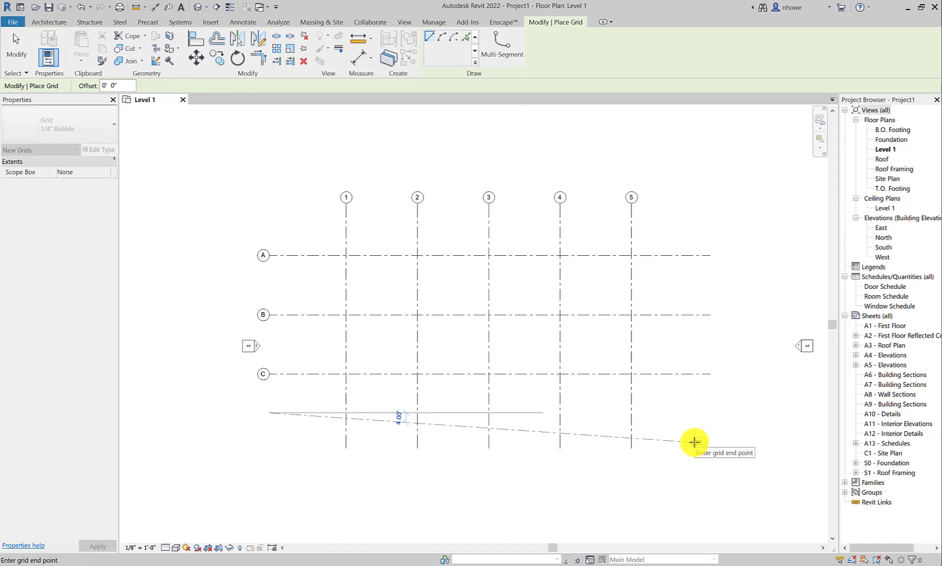
click(694, 442)
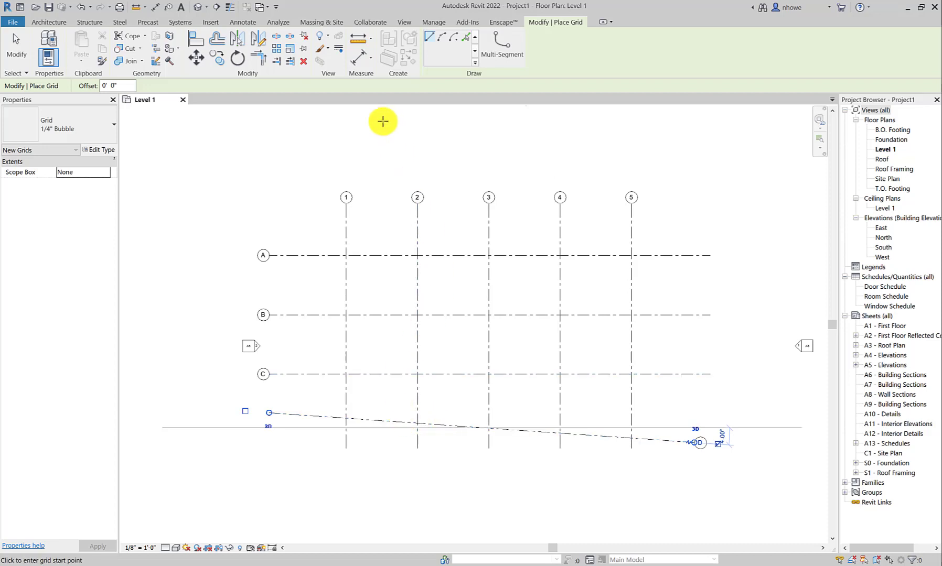
Step: Add an aligned dimension between grid C and the sloped grid D beside grid 1
click(362, 57)
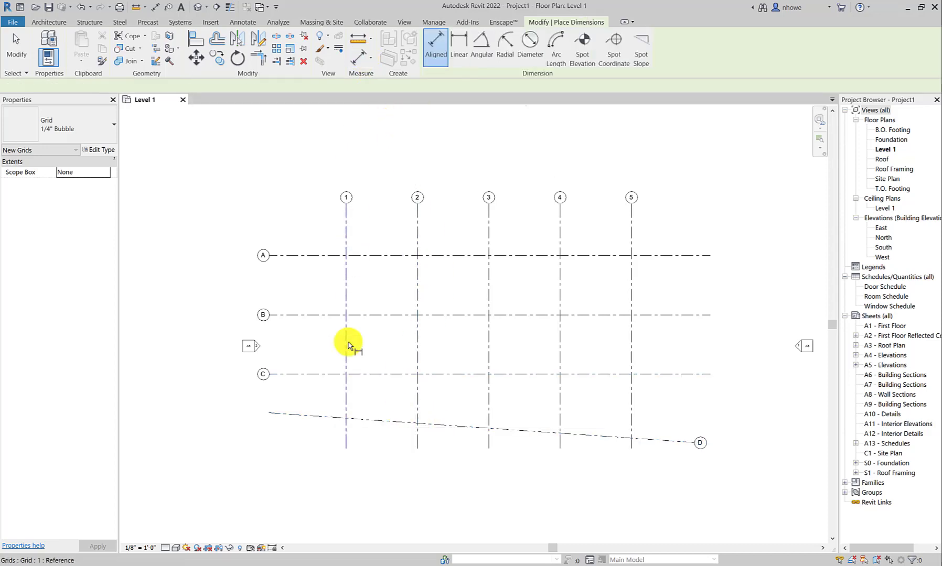
click(342, 375)
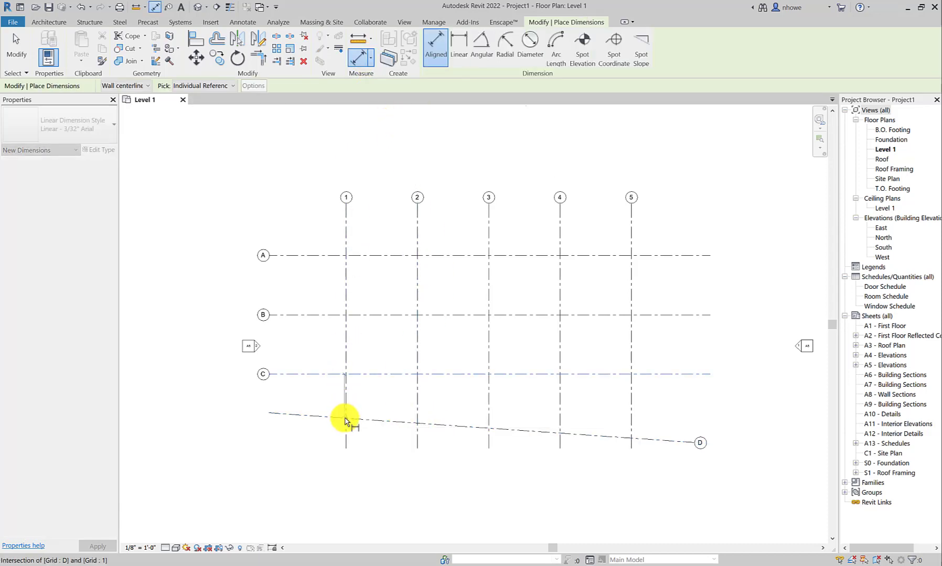
scroll(341, 422, up, 5)
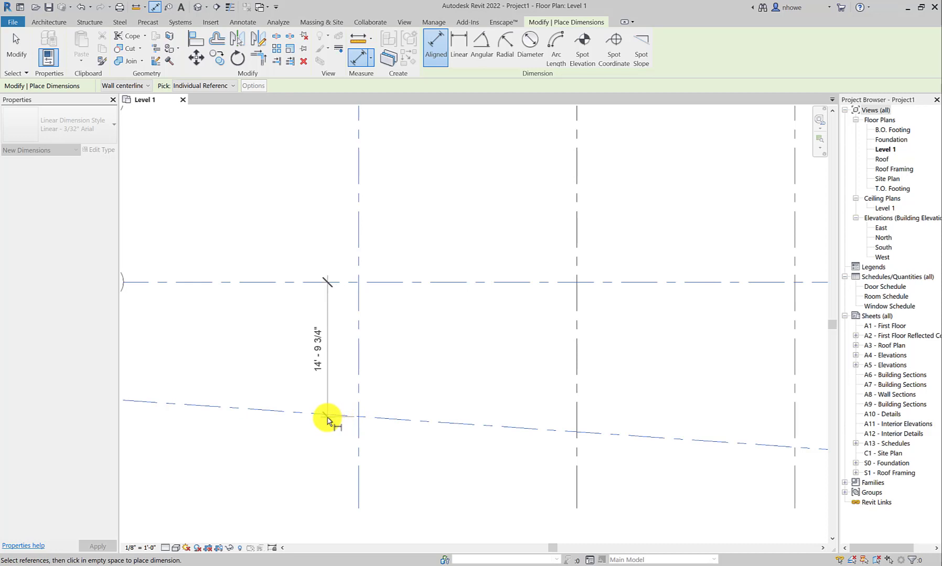
click(327, 420)
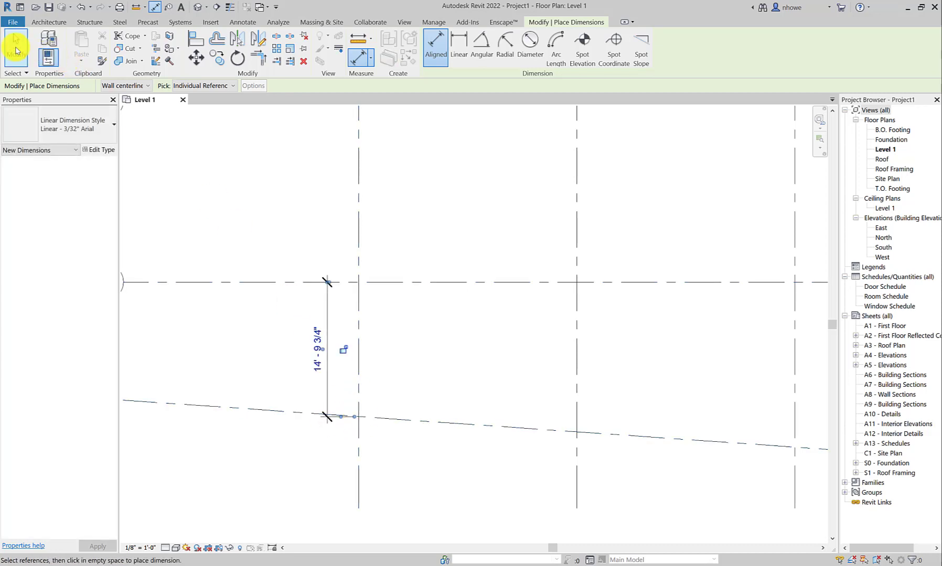
click(16, 48)
Step: Add a second aligned dimension between grid C and grid D, just beyond grid 5
scroll(319, 365, down, 2)
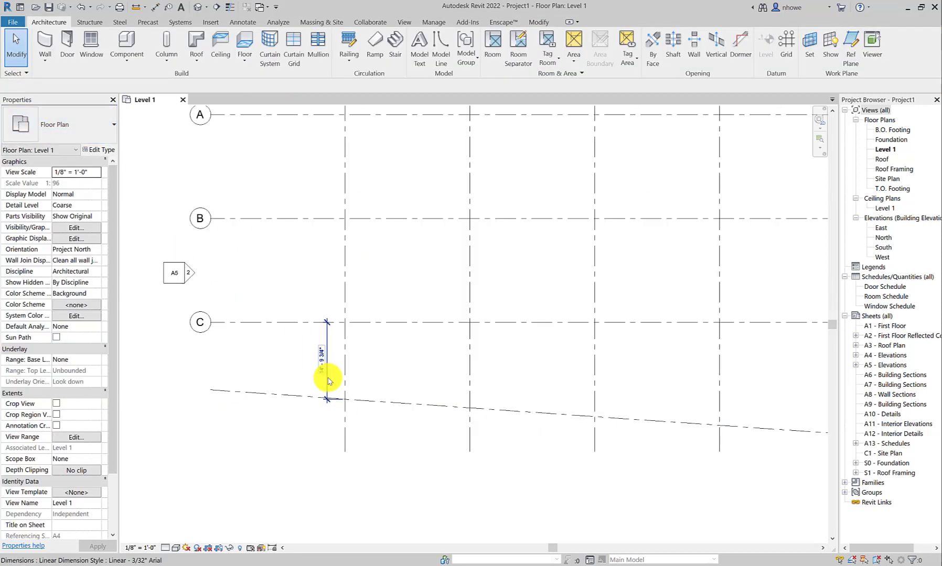
middle_drag(323, 377, 291, 365)
scroll(291, 366, down, 1)
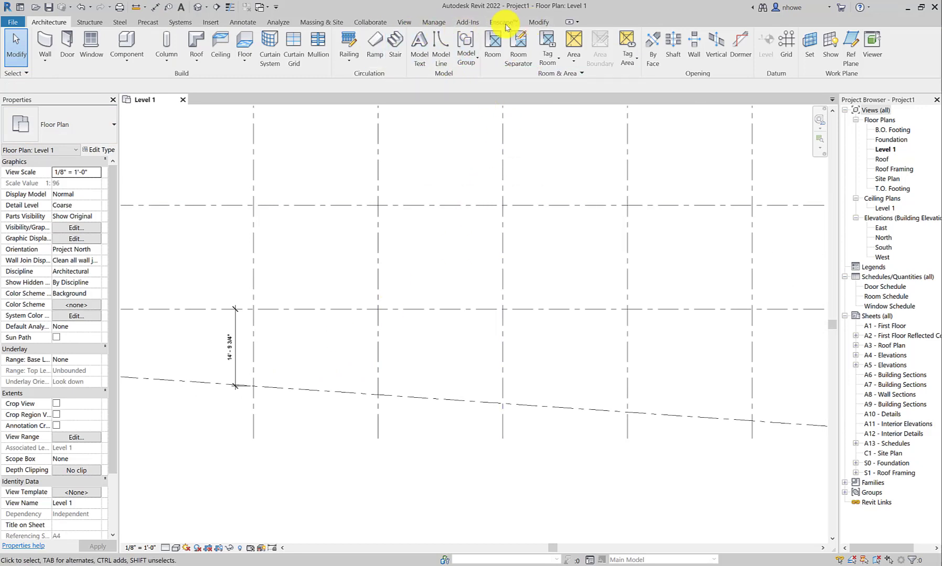
click(154, 8)
scroll(399, 251, down, 3)
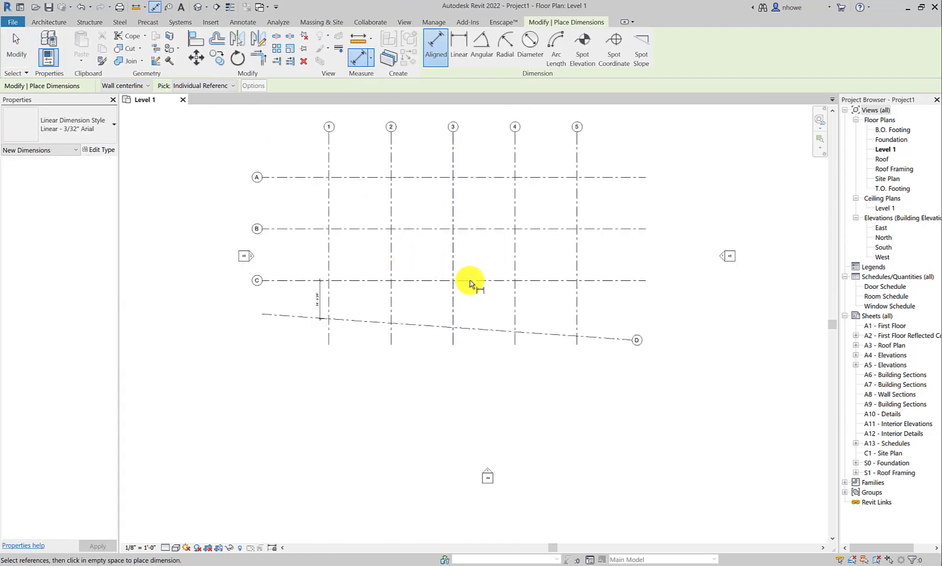
scroll(580, 285, up, 3)
click(583, 284)
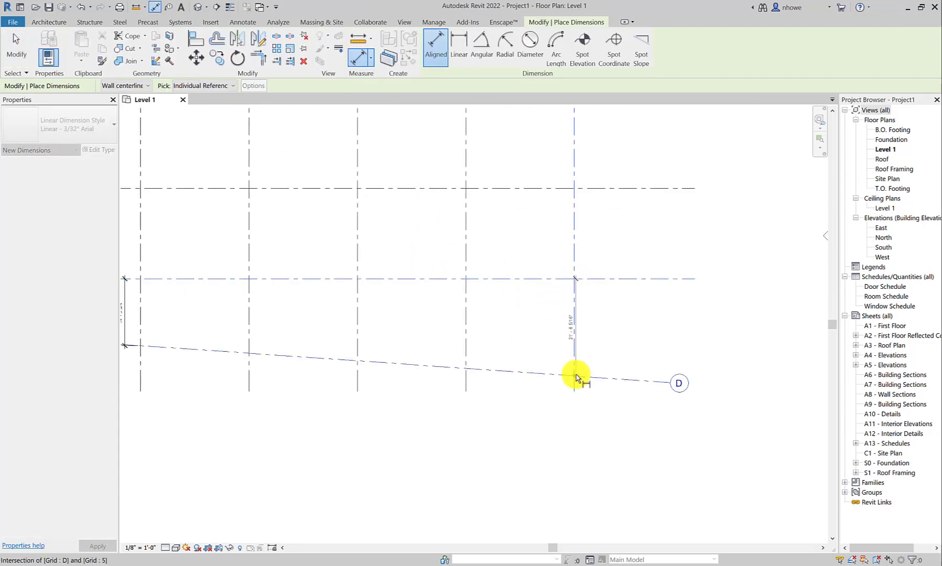
click(598, 372)
click(595, 362)
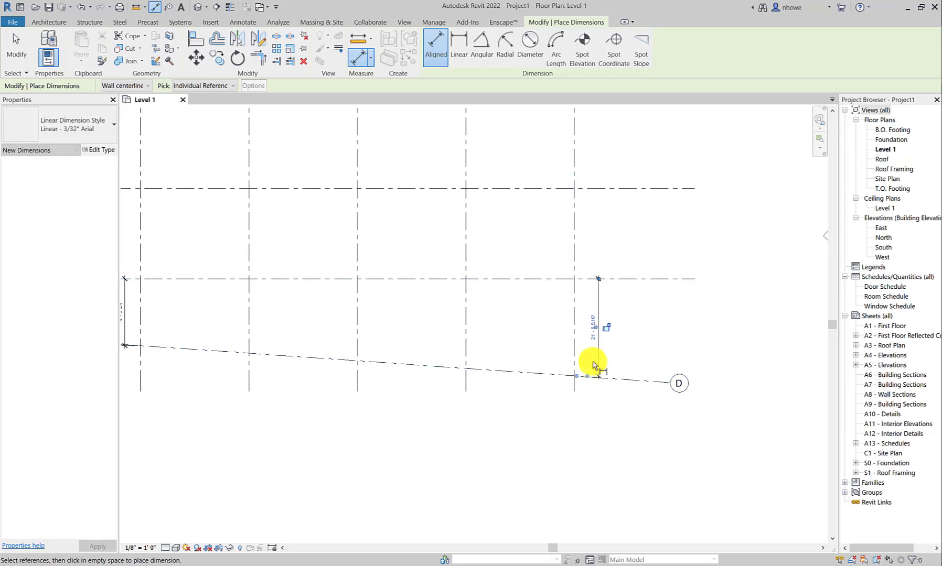
click(12, 50)
Step: Try to change the slope of grid D by moving its bubble end off the line
scroll(687, 417, up, 5)
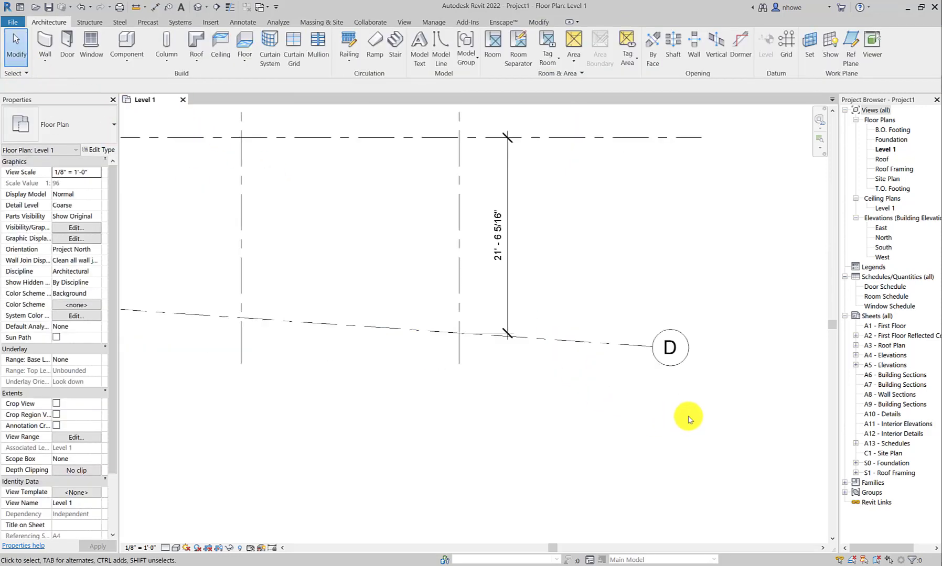
scroll(400, 296, down, 3)
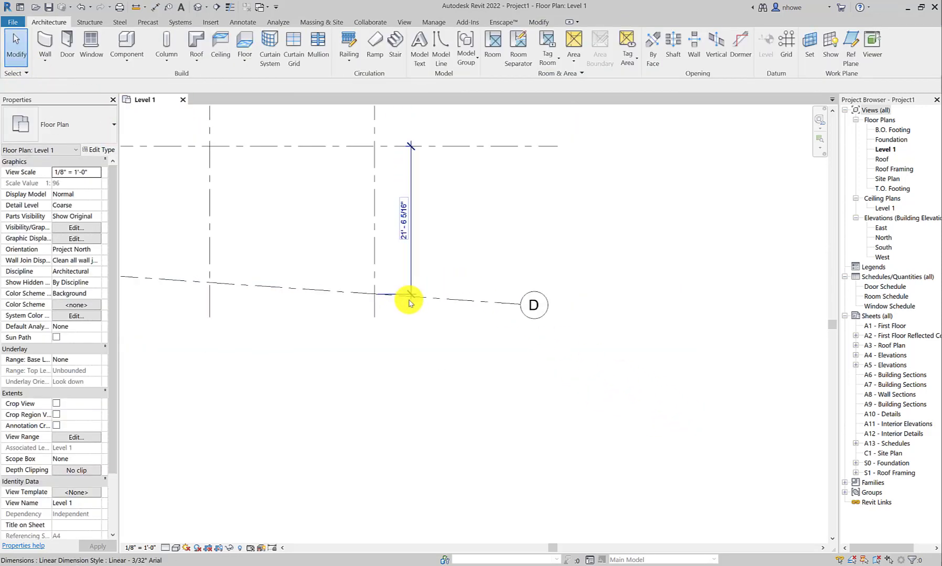
click(404, 229)
key(Escape)
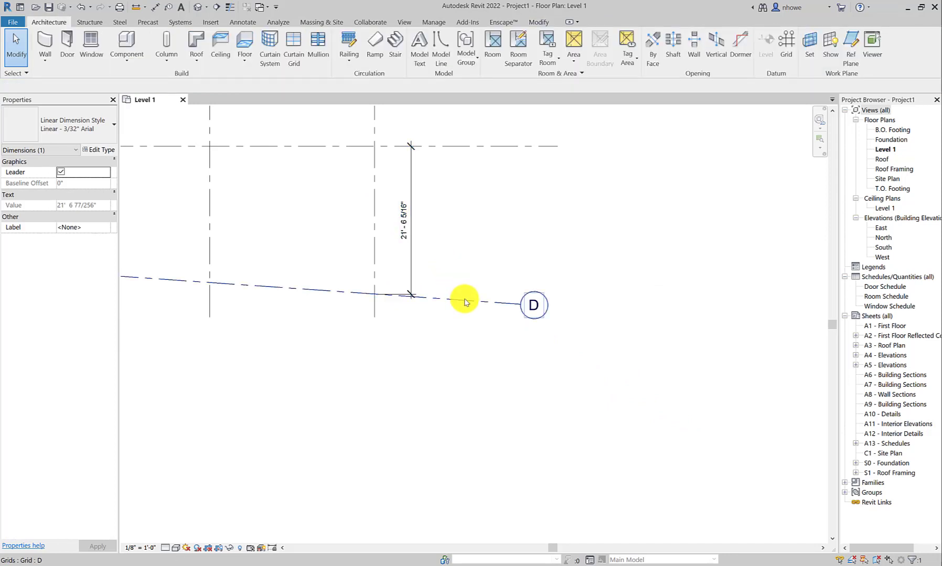
click(485, 303)
drag(518, 308, 520, 311)
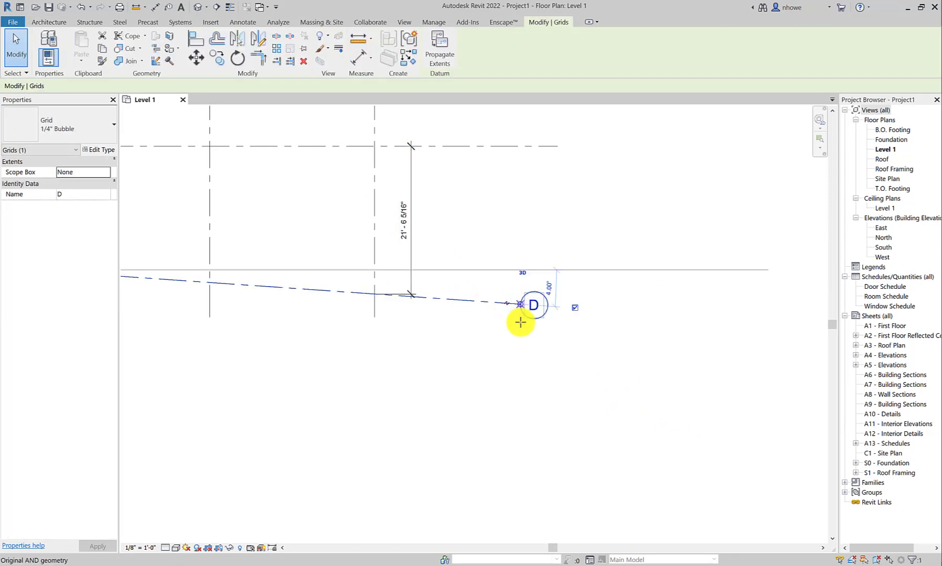
drag(513, 354, 501, 333)
Step: Shorten grid D slightly at the end without a bubble, near grid 1
scroll(502, 312, down, 2)
scroll(325, 319, down, 3)
scroll(314, 315, up, 4)
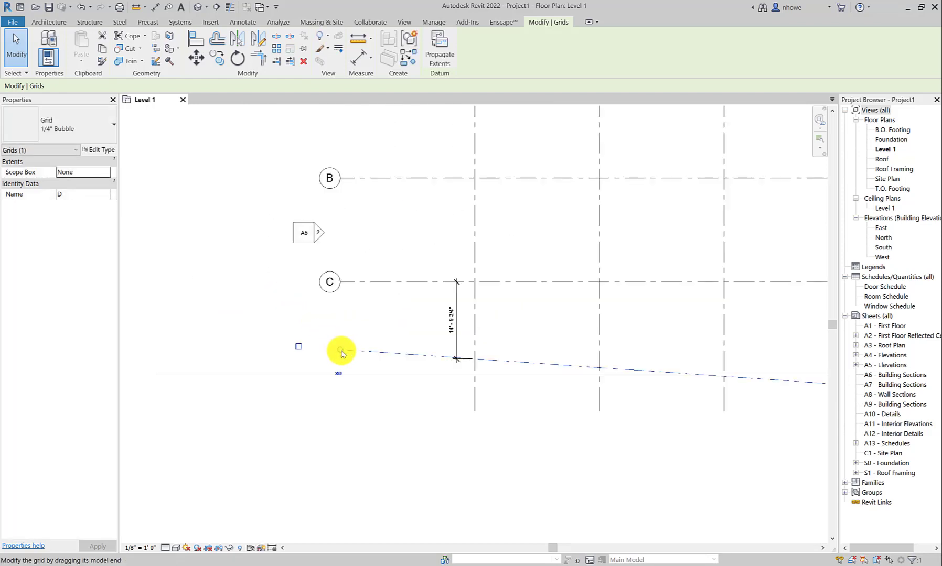
drag(341, 353, 383, 347)
Step: Nudge grid D downward and then back up until it sits 13' - 9 3/4" from grid C beside grid 1
key(Down)
key(Down)
key(Down)
key(Down)
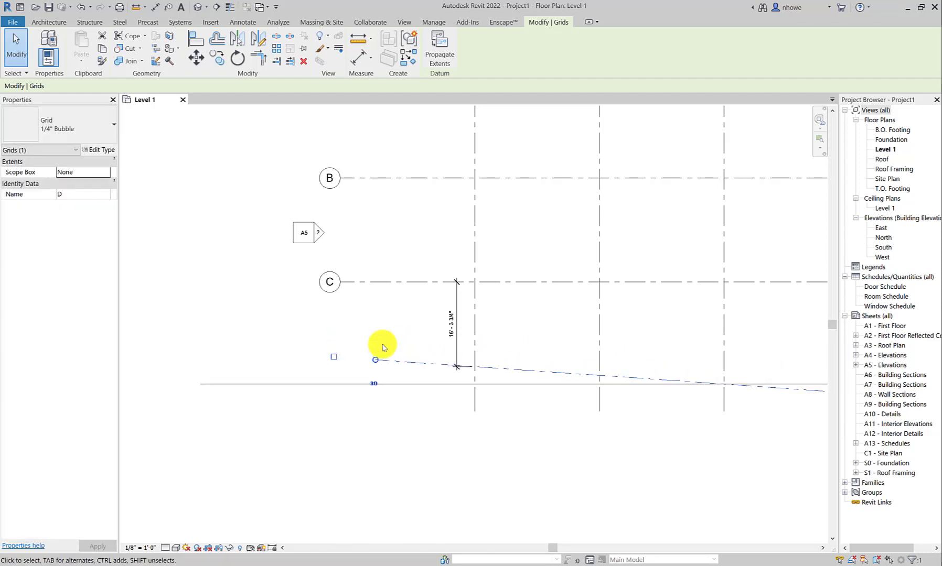
key(Up)
key(Up)
key(Up)
key(Up)
key(Up)
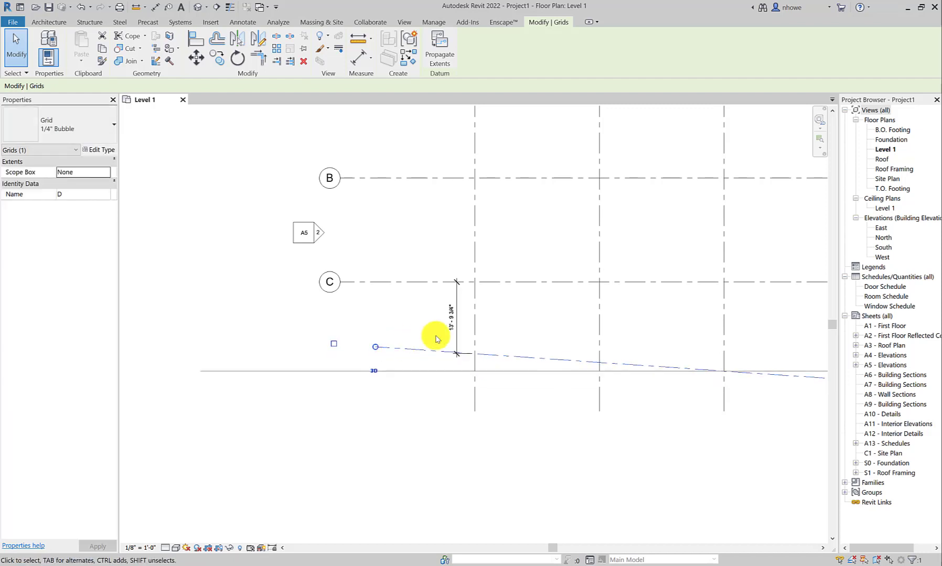
click(454, 328)
click(450, 329)
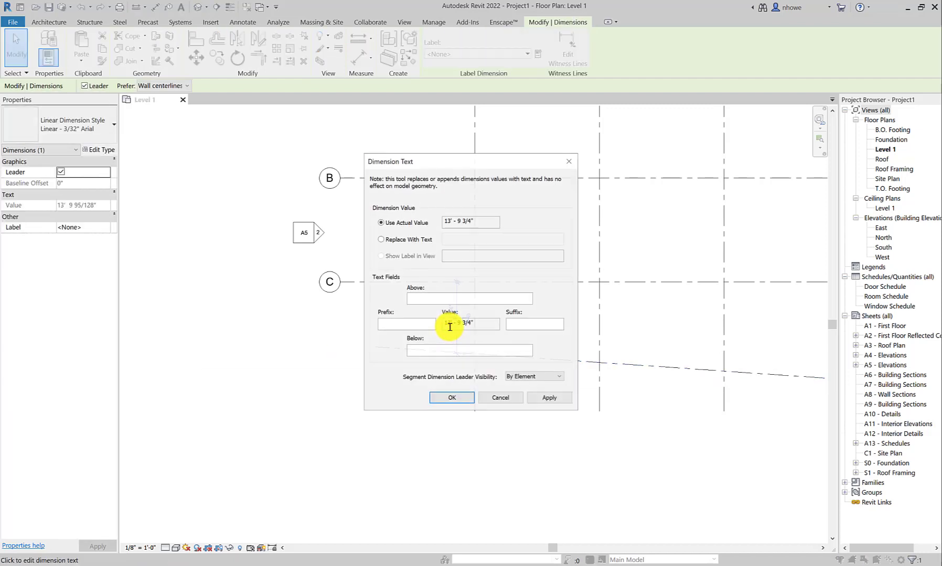
click(500, 399)
Step: Delete the sloped grid D together with its dimensions
scroll(467, 362, up, 3)
scroll(469, 367, down, 5)
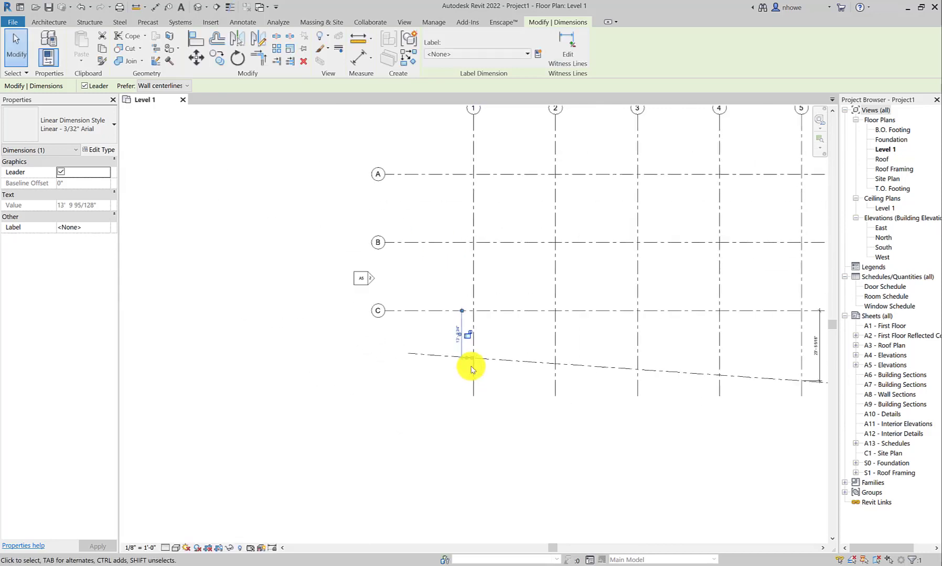
scroll(496, 365, down, 3)
middle_drag(498, 368, 330, 367)
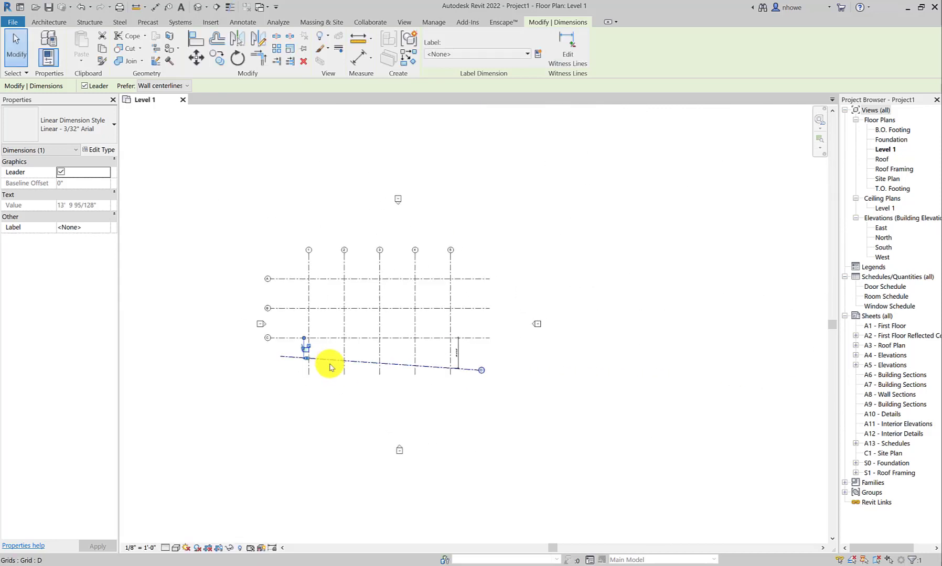
scroll(330, 367, up, 3)
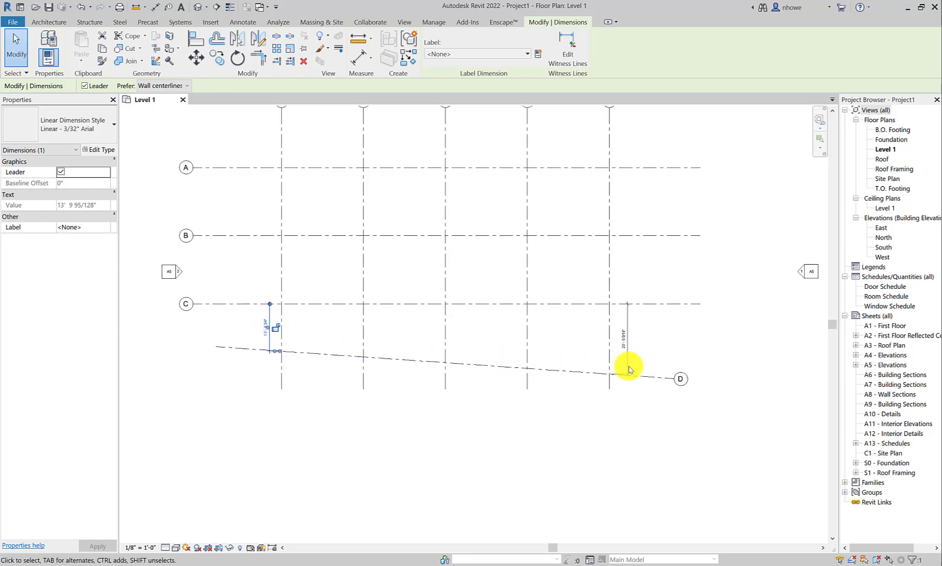
click(397, 364)
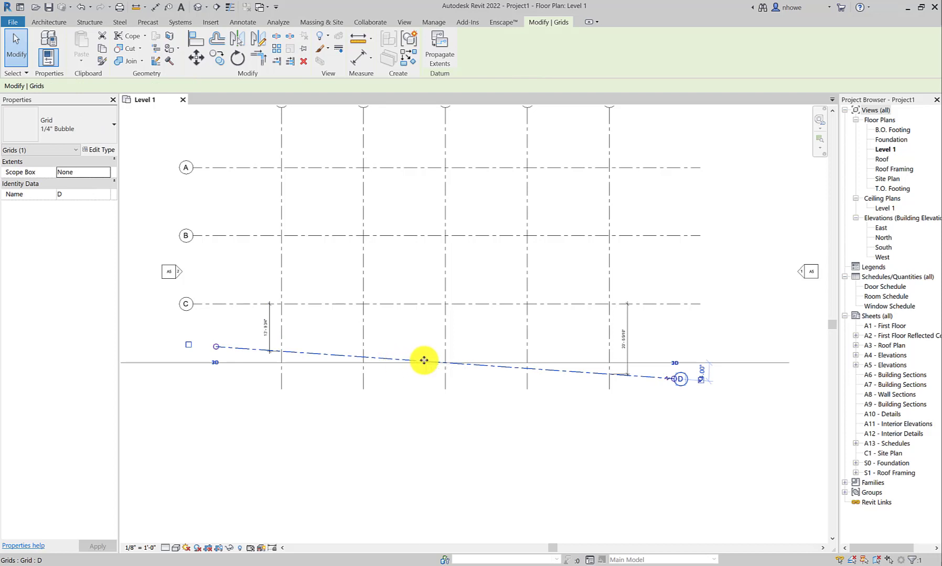
key(Delete)
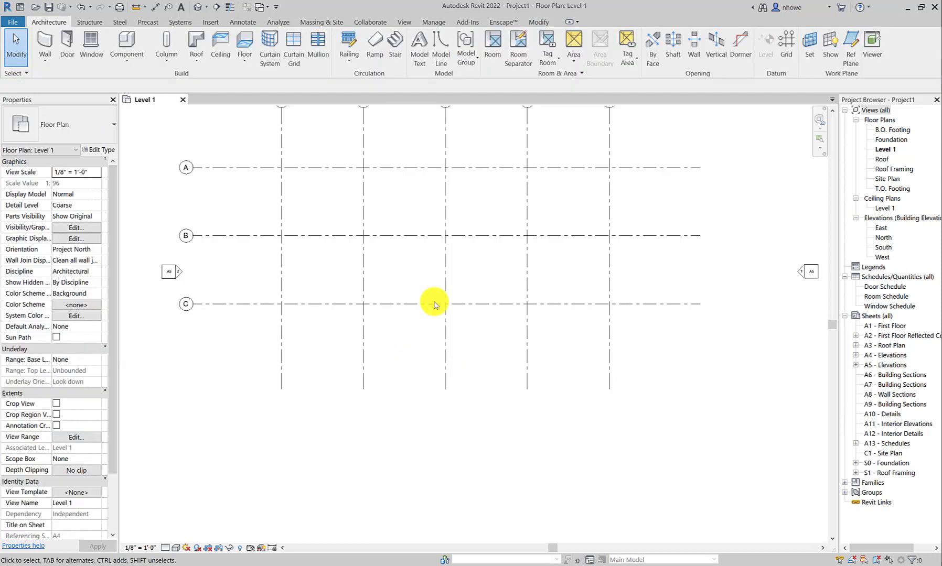
Step: Draw a Start-End-Radius arc grid below grid C, bowing downward, about 144' - 6" across with a radius of about 207'
click(782, 53)
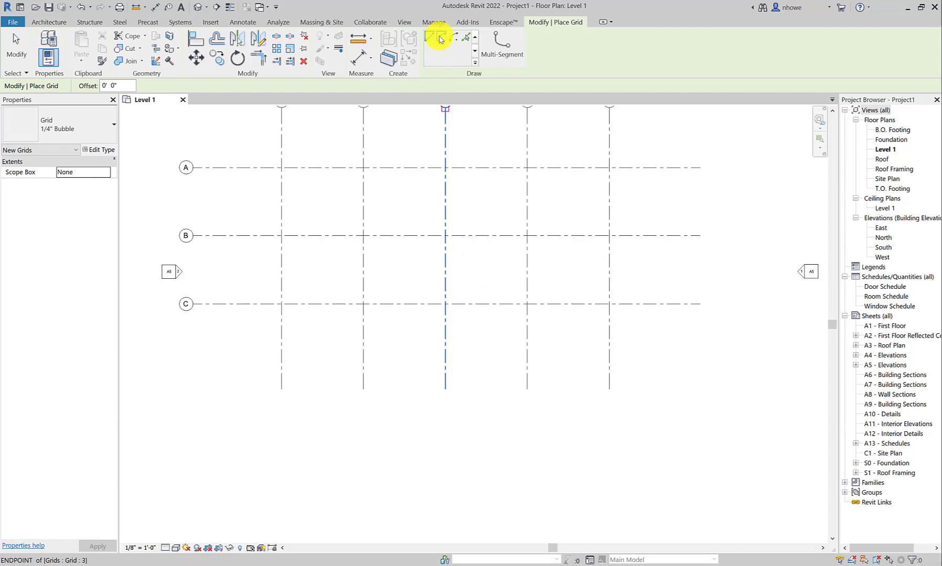
click(441, 37)
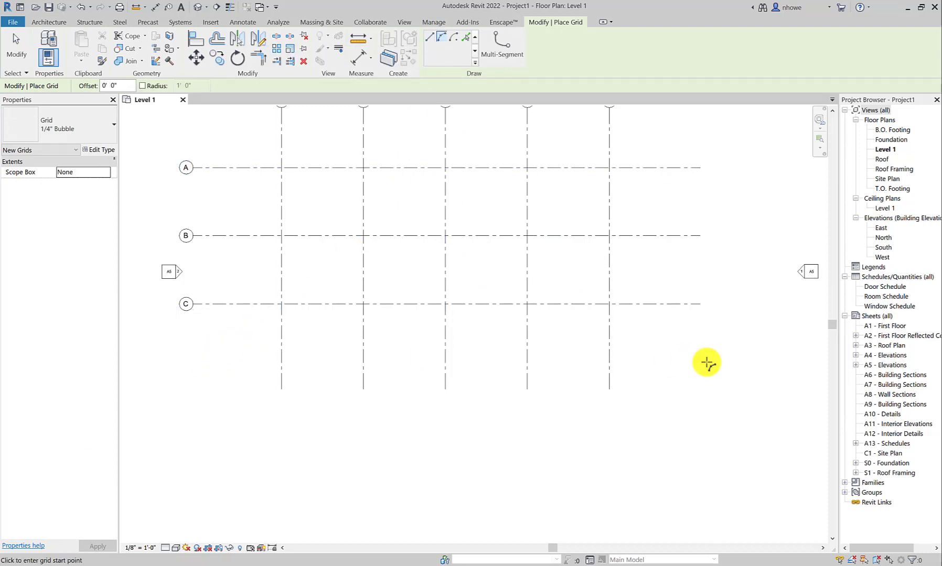
click(700, 364)
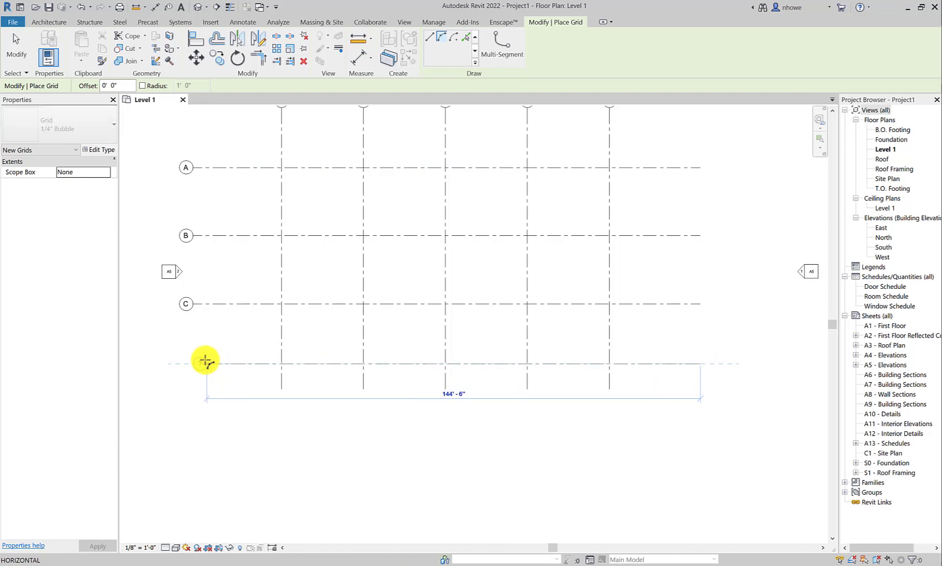
click(206, 362)
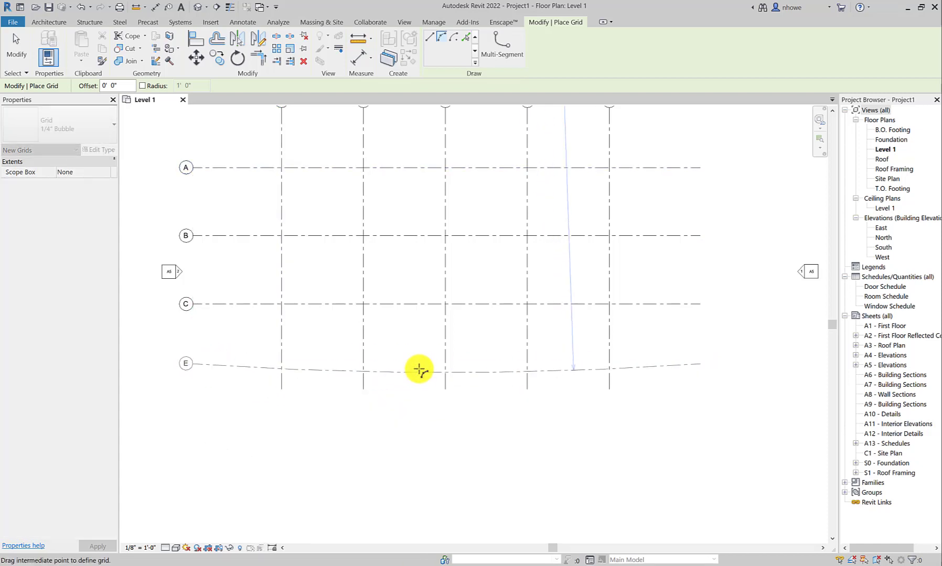
click(441, 406)
scroll(488, 370, down, 1)
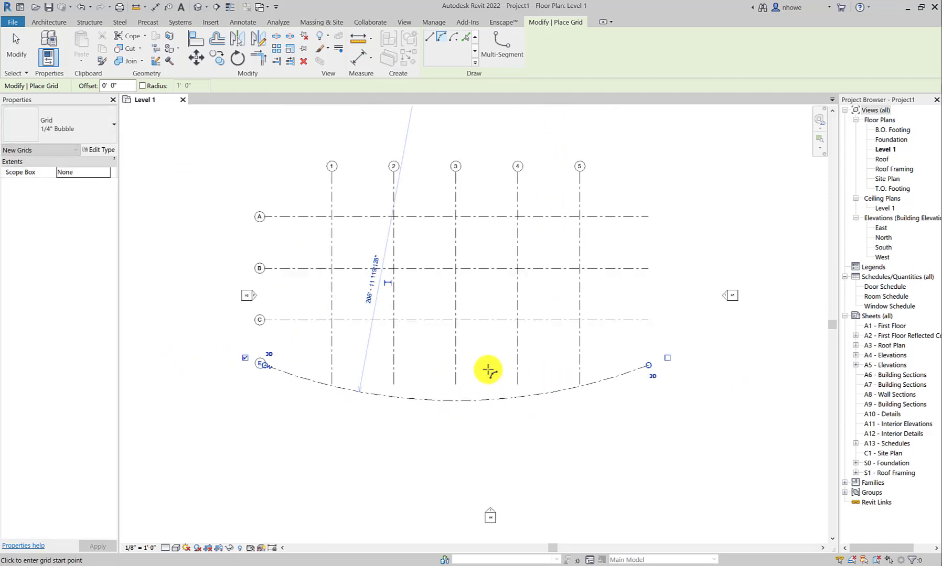
scroll(485, 373, up, 1)
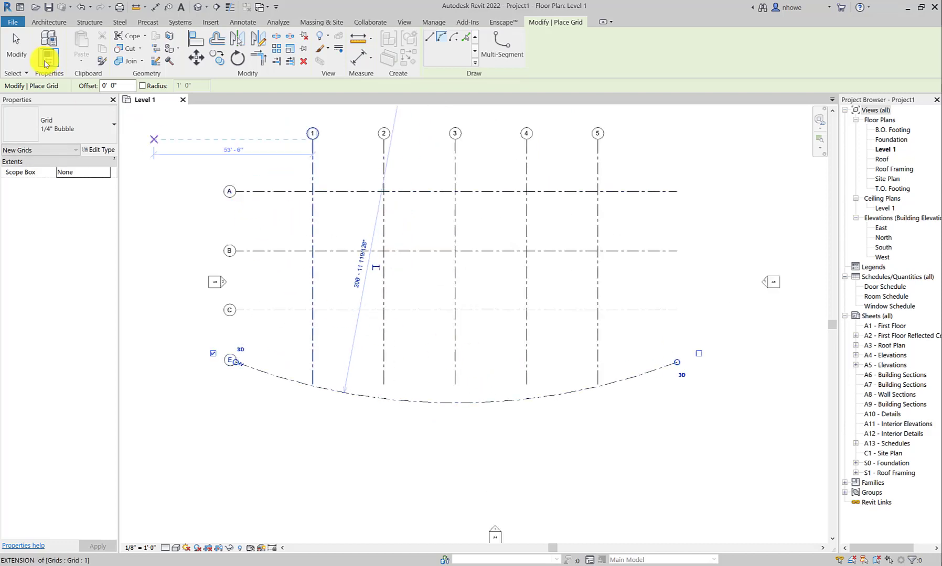
click(17, 51)
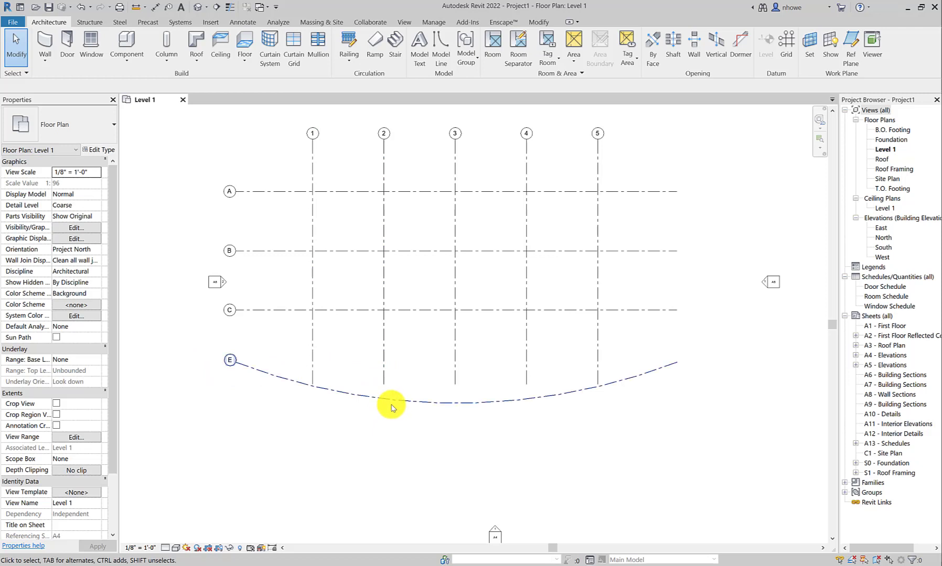
Step: Extend the aligned lower ends of grids 1 through 5 together beyond the curved grid E
click(383, 381)
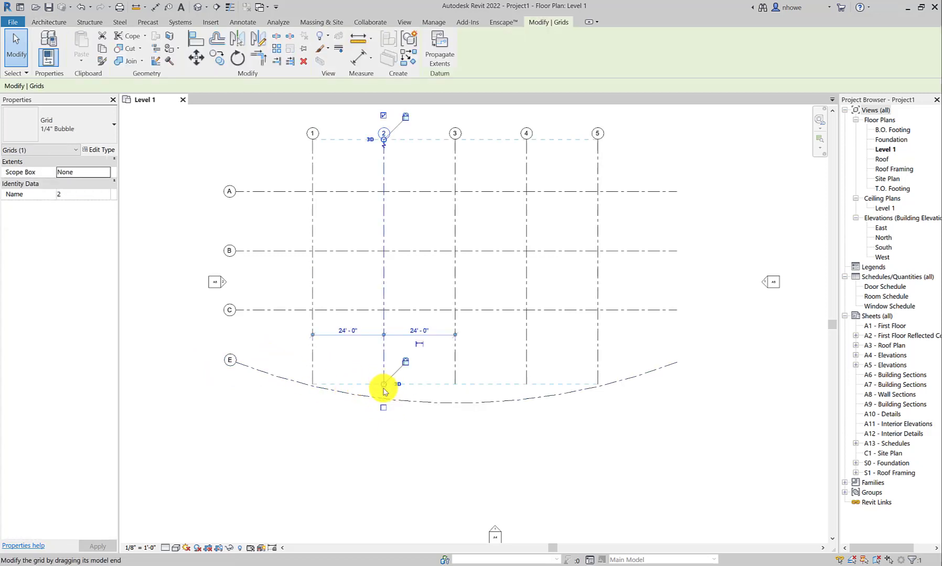
click(391, 438)
scroll(412, 393, up, 2)
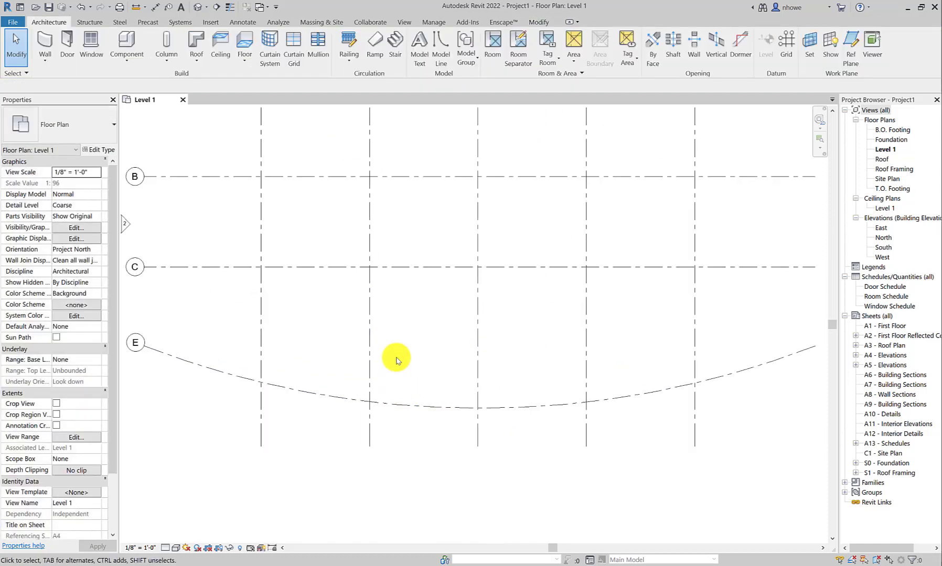
middle_drag(385, 280, 394, 366)
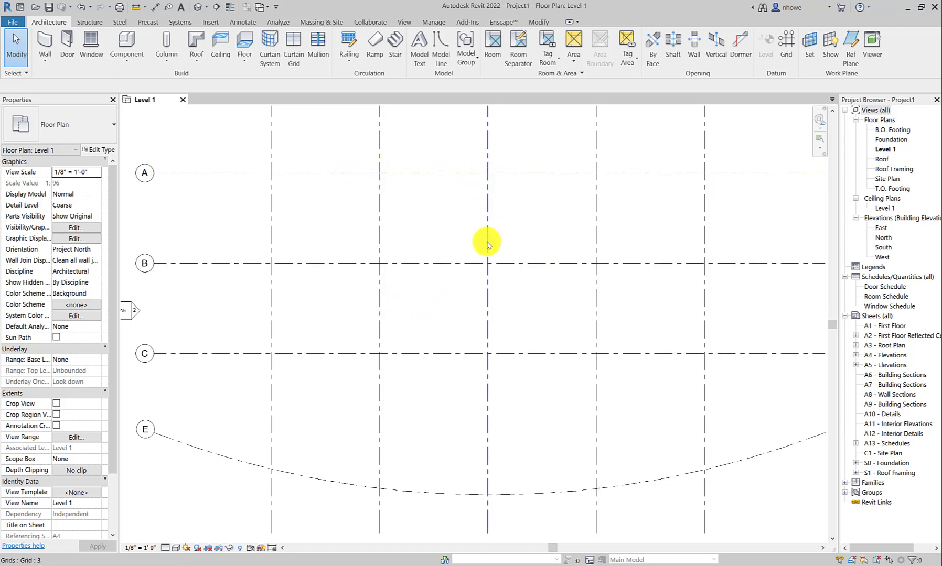
key(Tab)
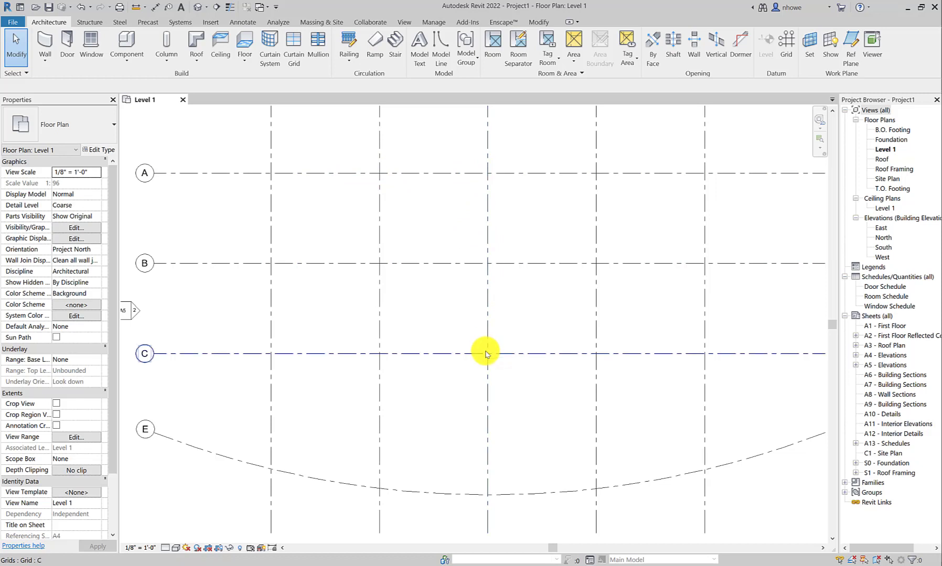
scroll(485, 357, down, 4)
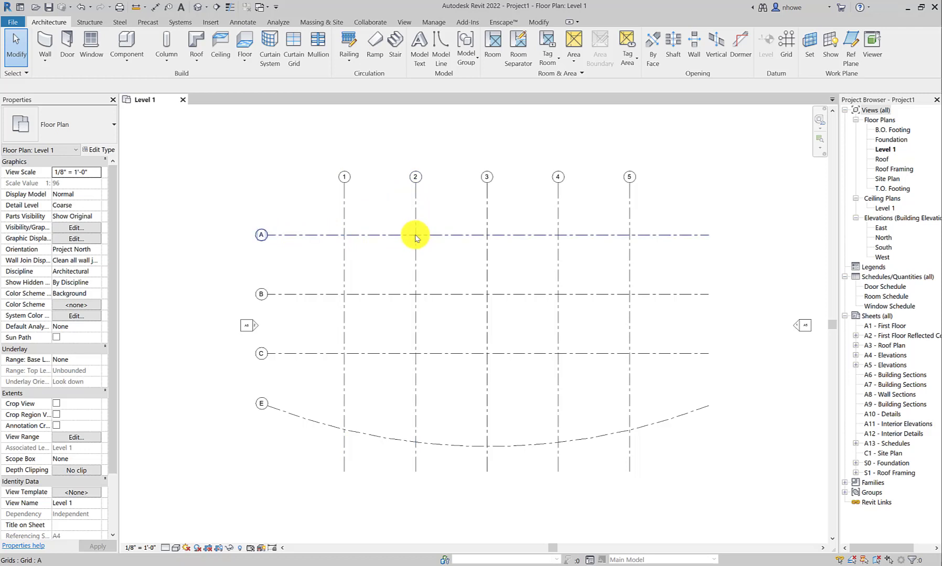
scroll(418, 249, up, 2)
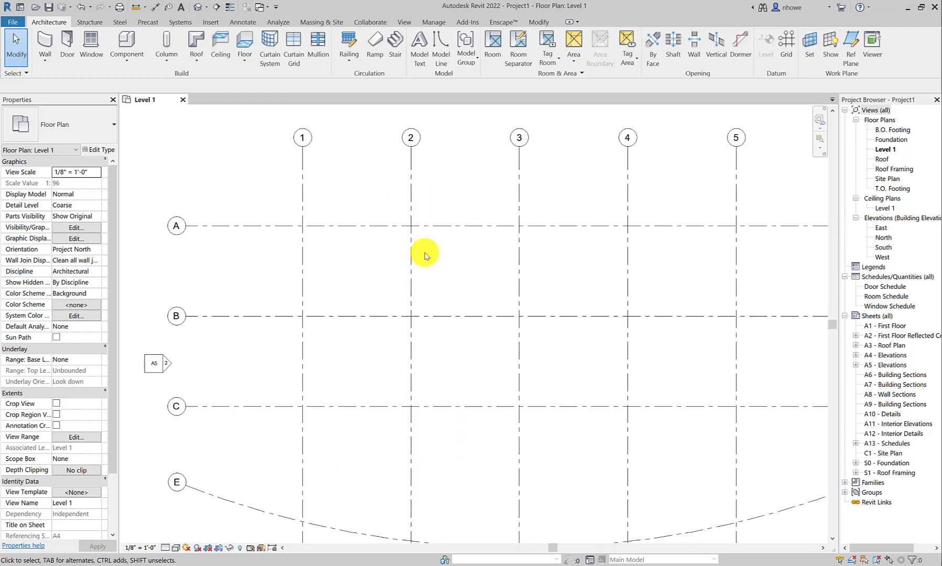
scroll(425, 256, down, 2)
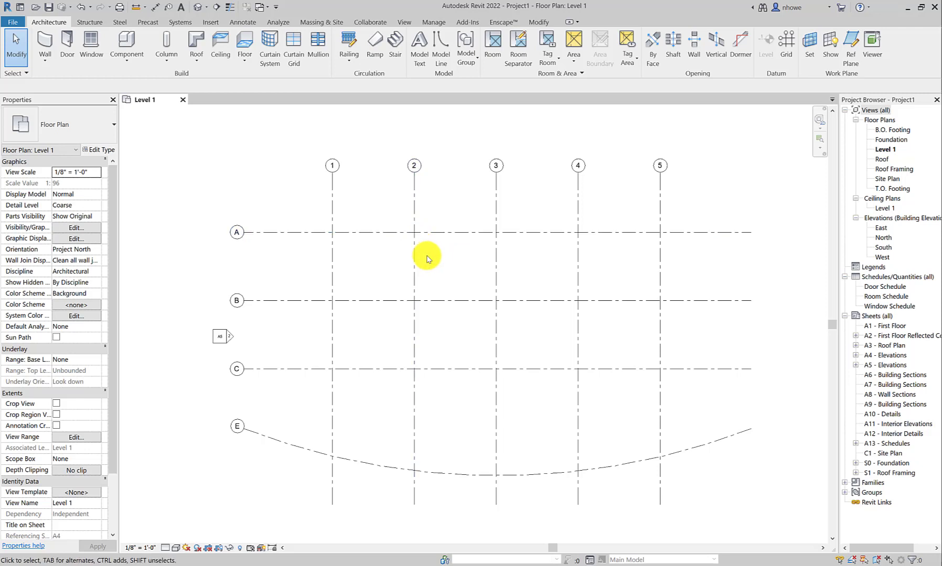
scroll(426, 258, up, 1)
Step: Delete the curved grid E below grid C
scroll(427, 258, down, 2)
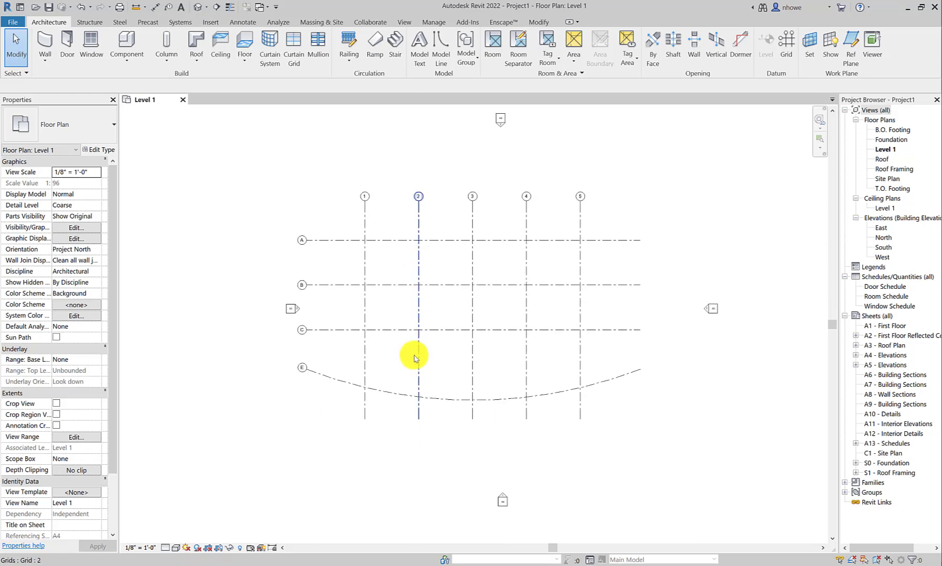
click(394, 392)
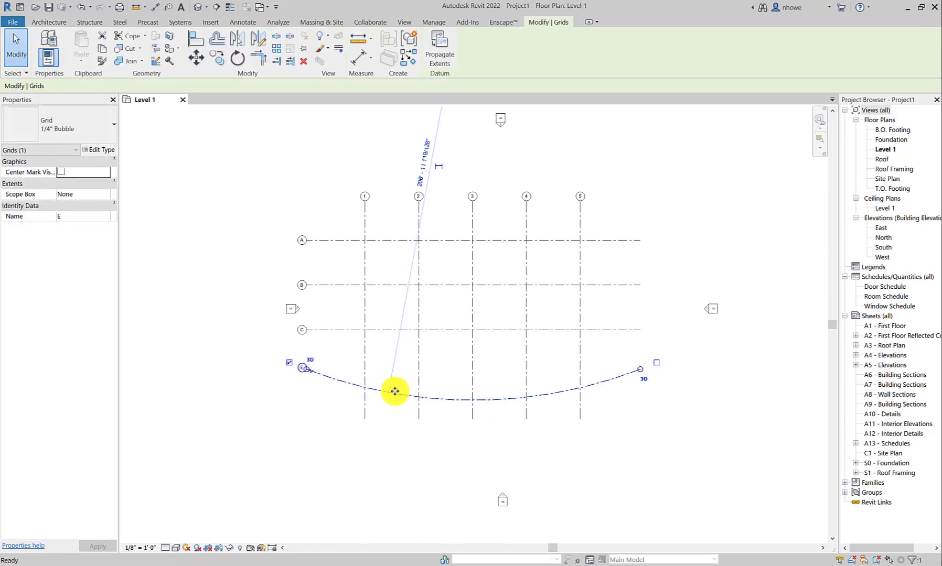
key(Delete)
scroll(396, 356, up, 2)
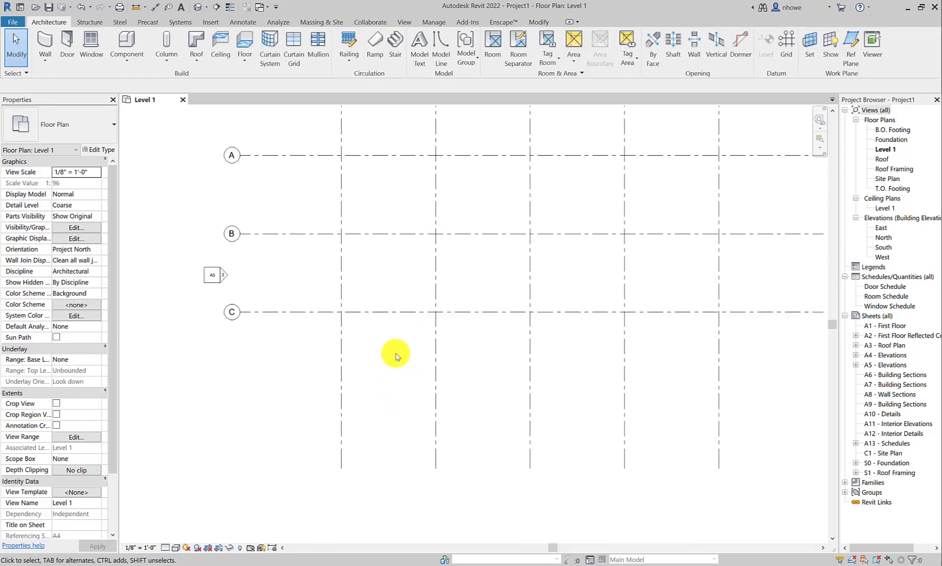
click(390, 312)
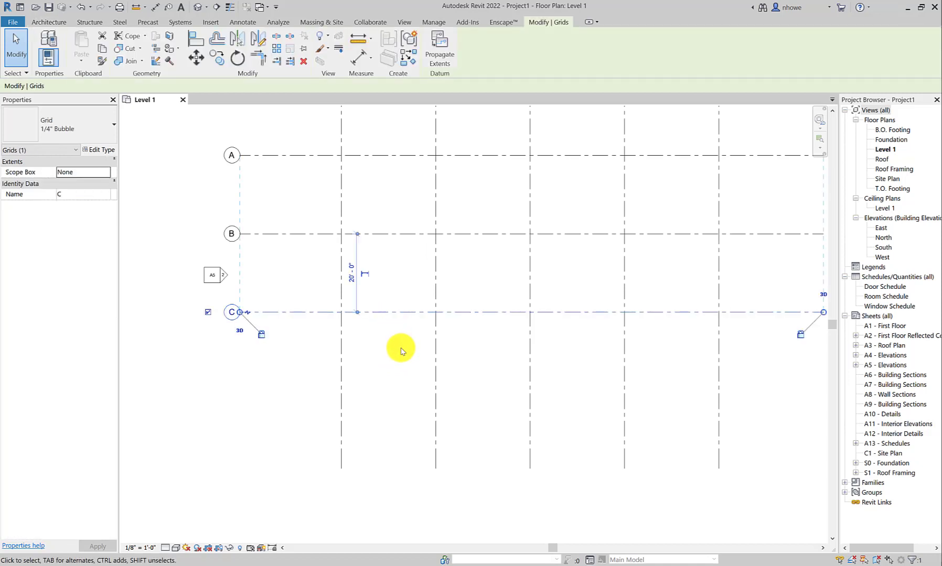
click(351, 274)
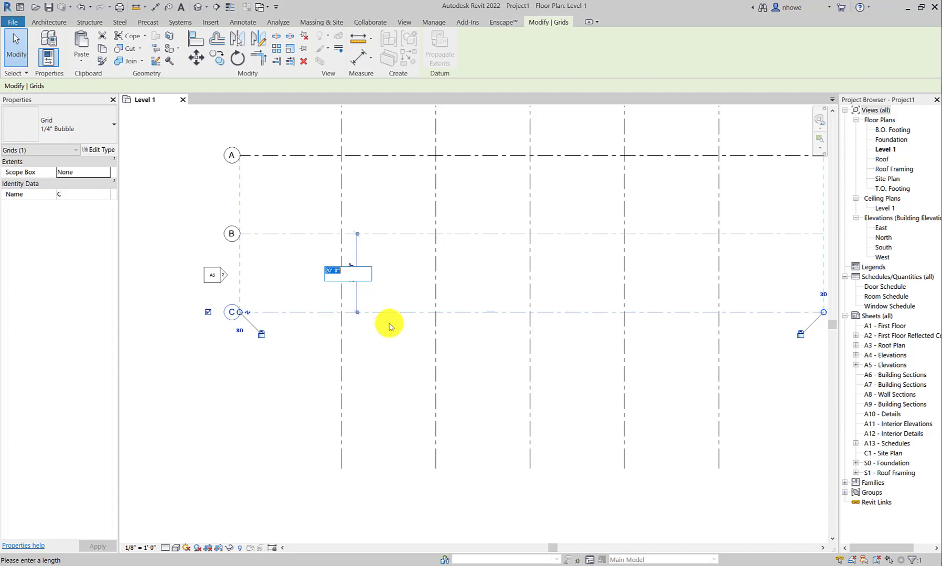
key(Escape)
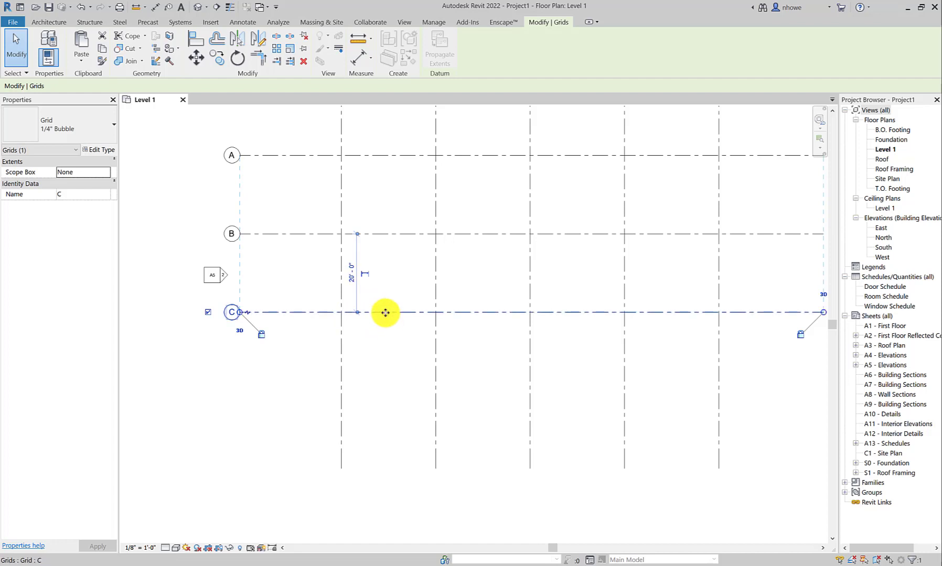
mouse_move(385, 312)
ctrl+mouse_down()
mouse_move(385, 336)
mouse_move(385, 320)
ctrl+mouse_up()
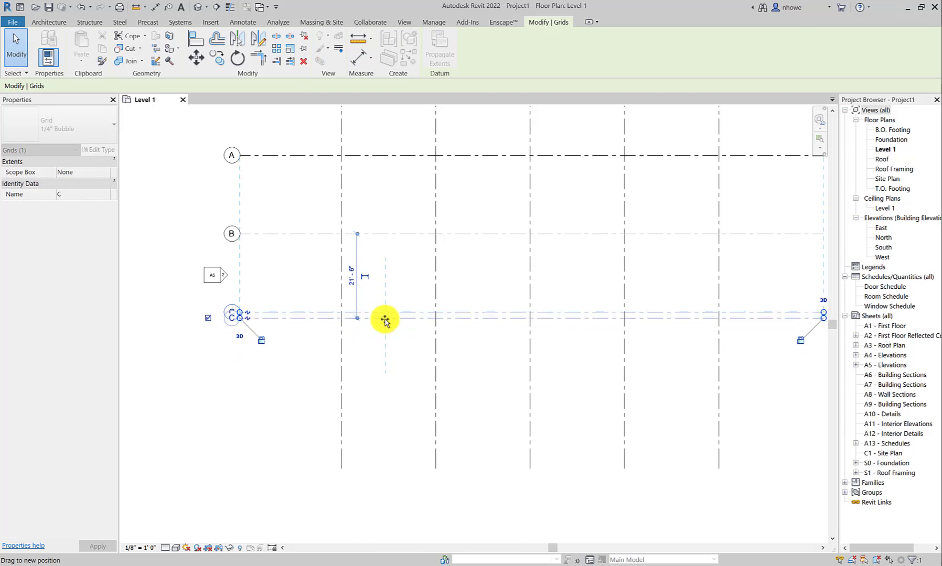
key(Escape)
Step: Set grid C's distance from grid B to 24', followed by 24' 6"
click(386, 312)
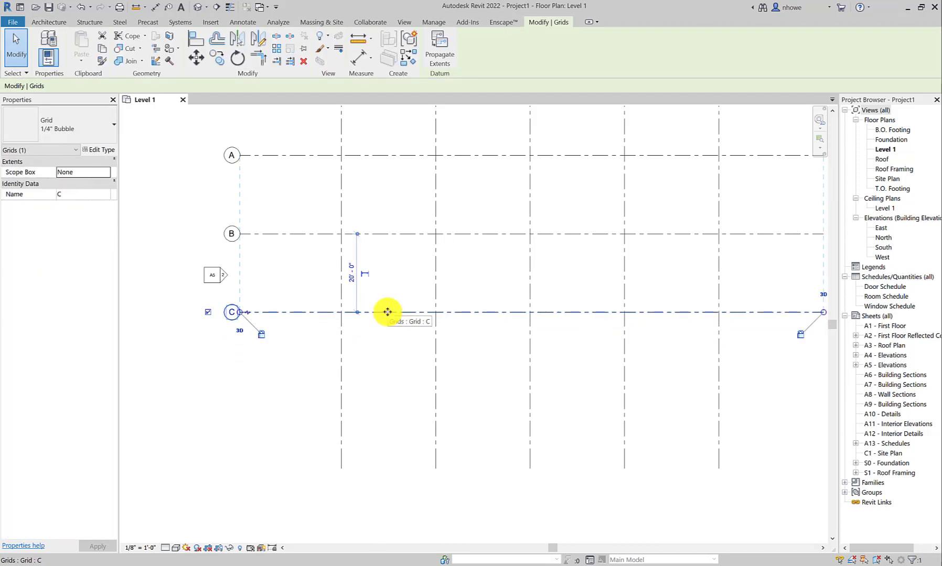
click(352, 277)
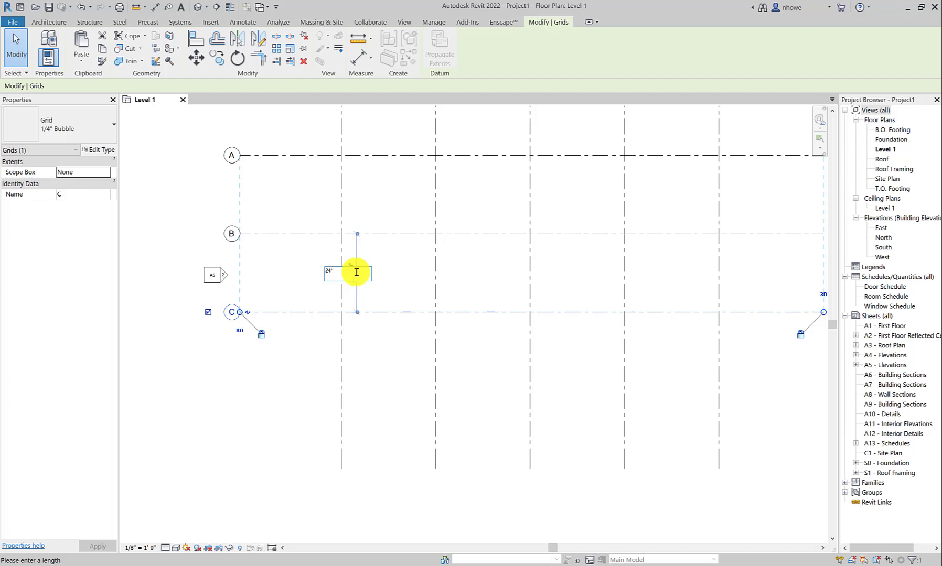
key(Return)
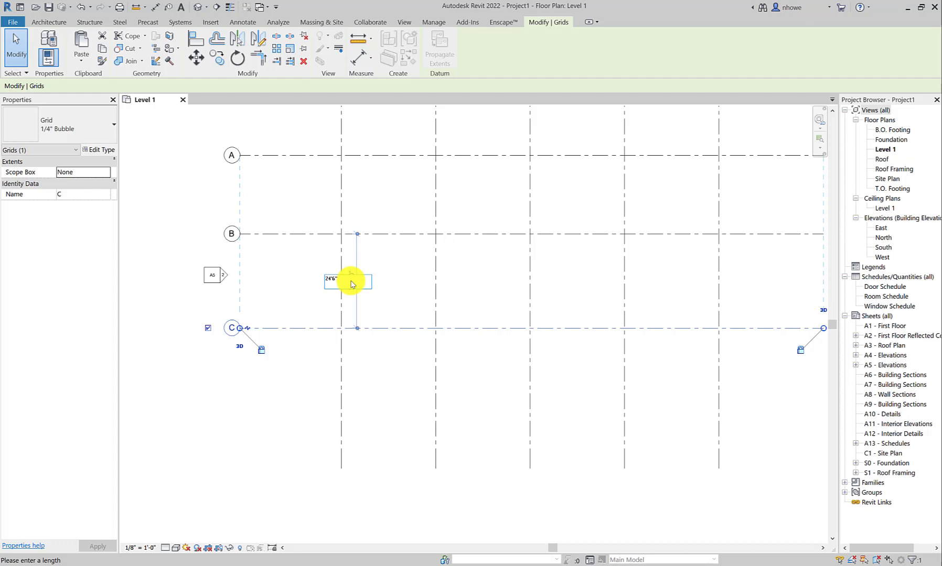
key(Return)
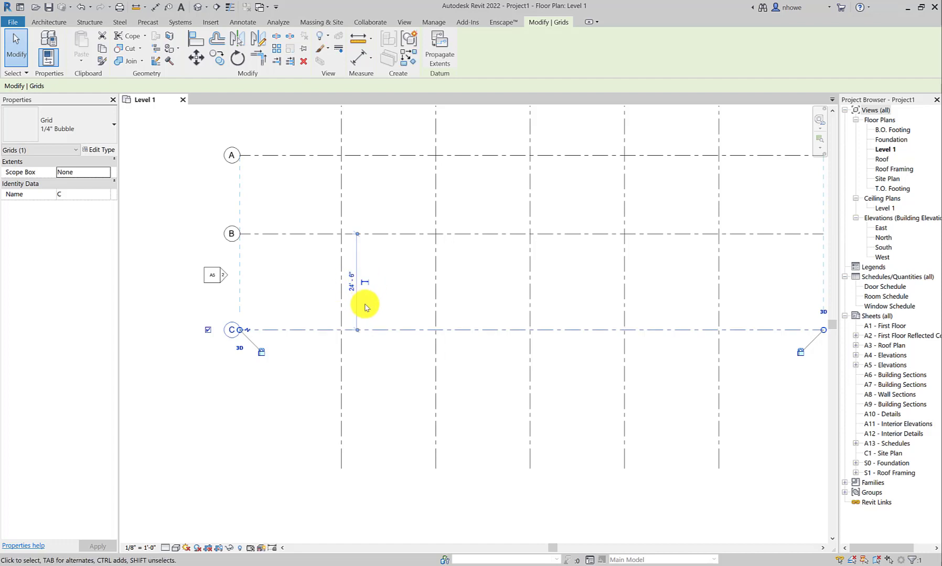
Step: Set grid C's distance from grid B to 22' 6", entering feet and inches separated by a space
click(353, 284)
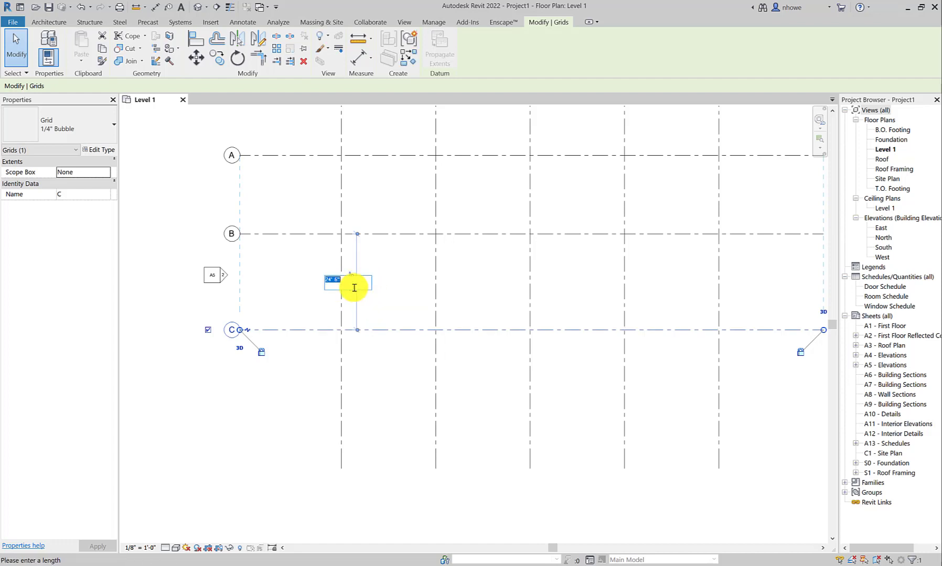
scroll(351, 282, up, 4)
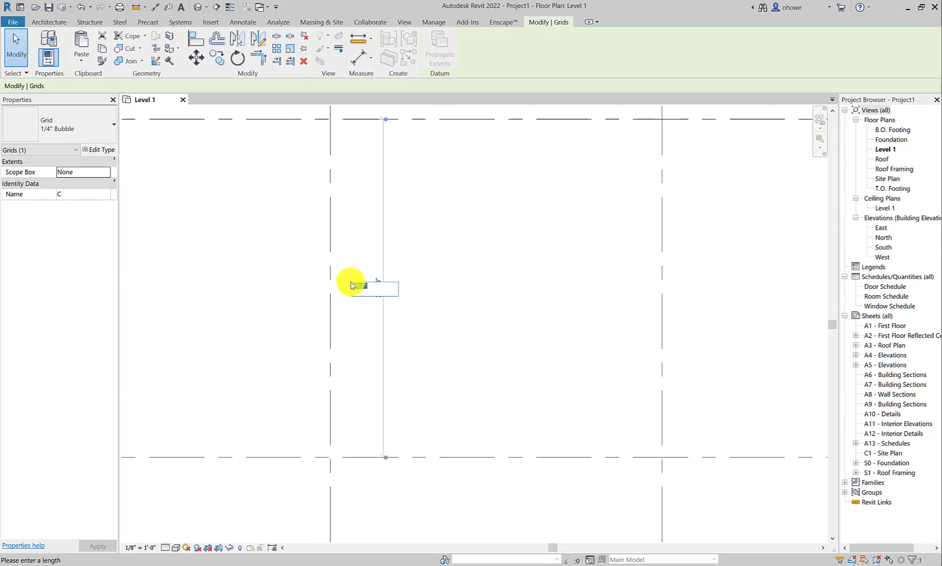
scroll(367, 288, down, 1)
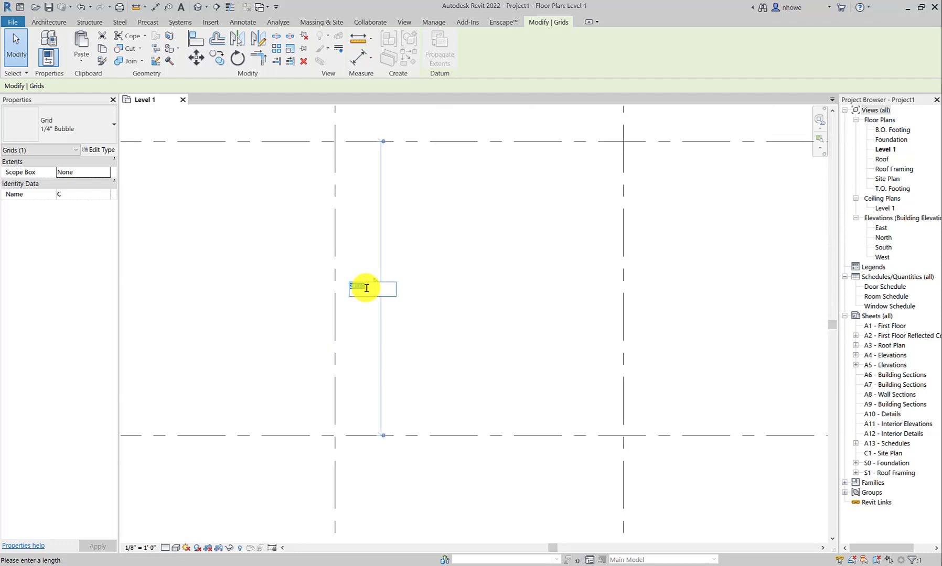
scroll(366, 288, down, 1)
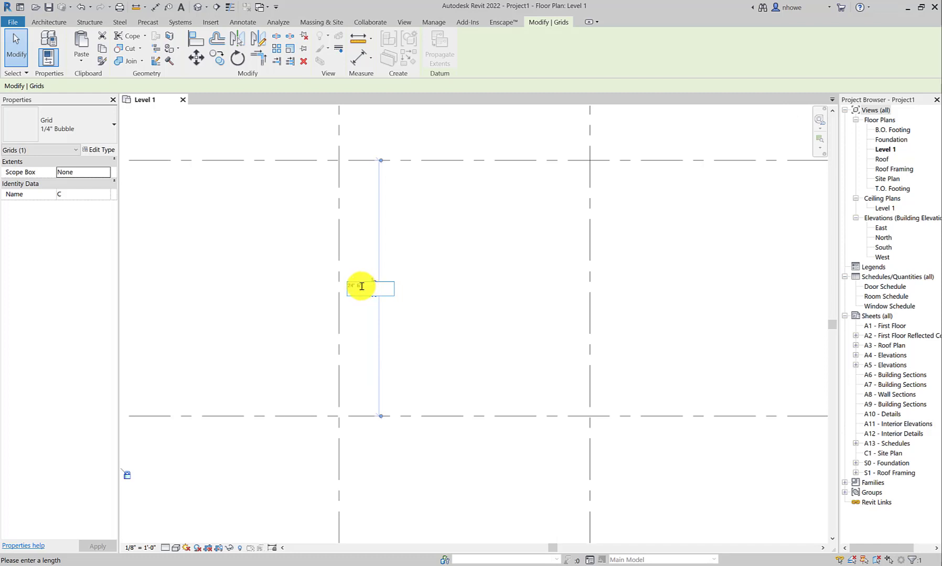
drag(362, 285, 343, 287)
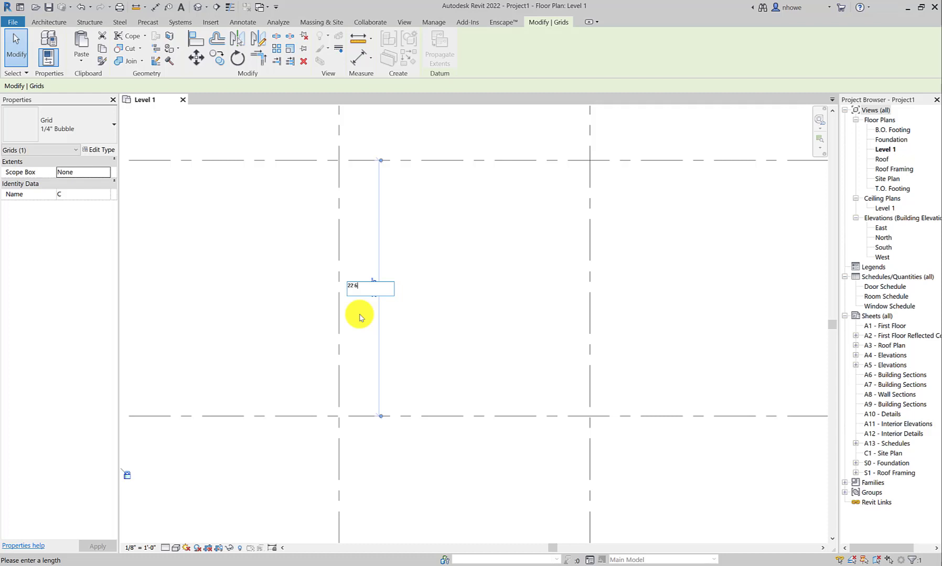
key(Return)
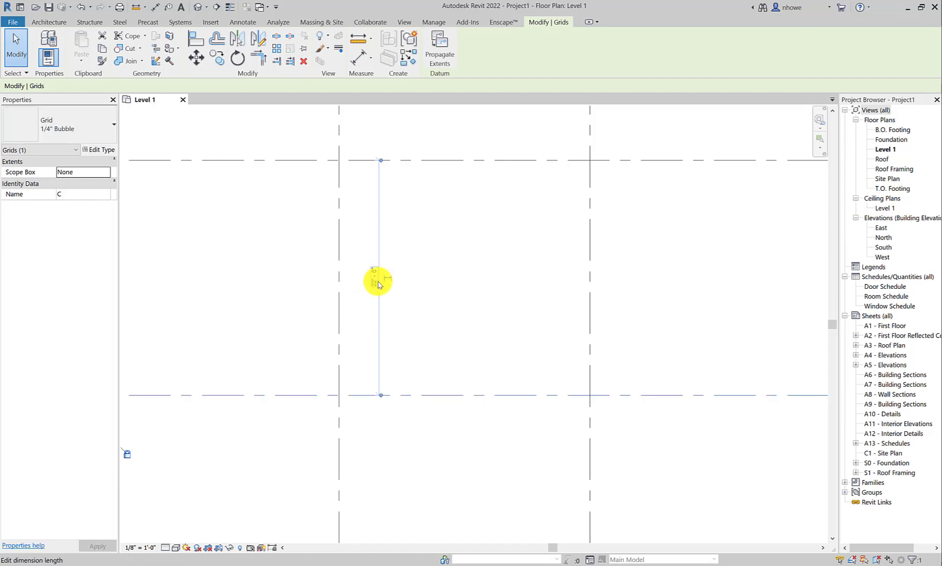
scroll(383, 296, down, 3)
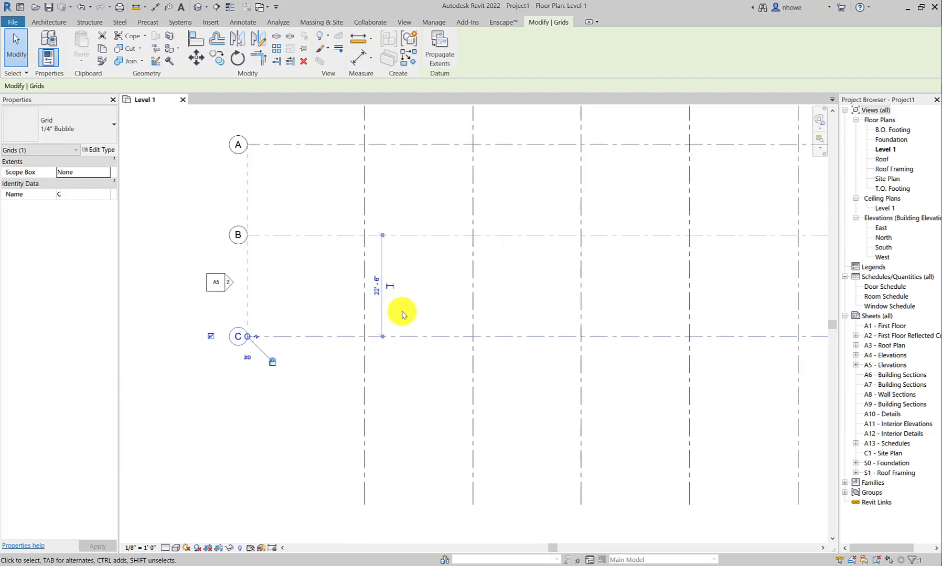
scroll(413, 315, down, 1)
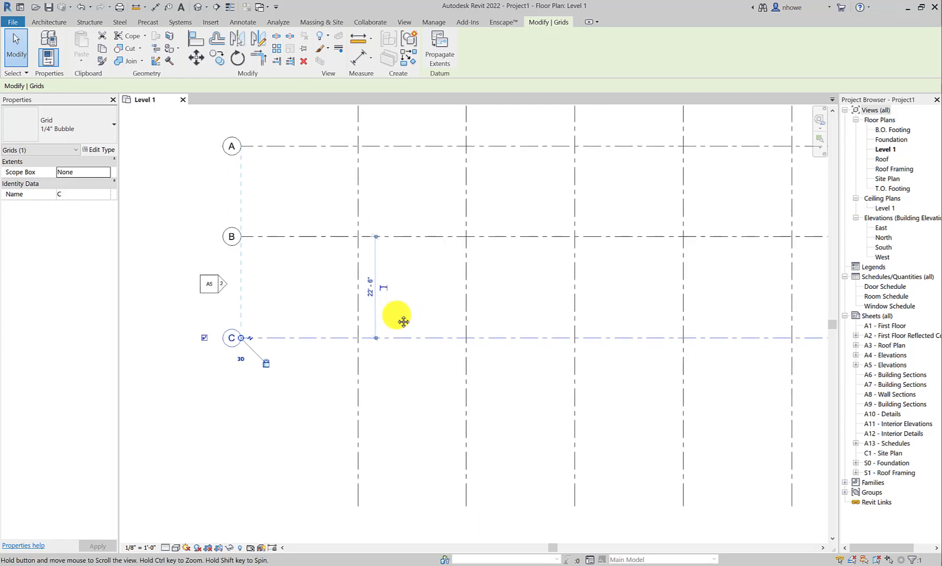
middle_drag(400, 319, 317, 334)
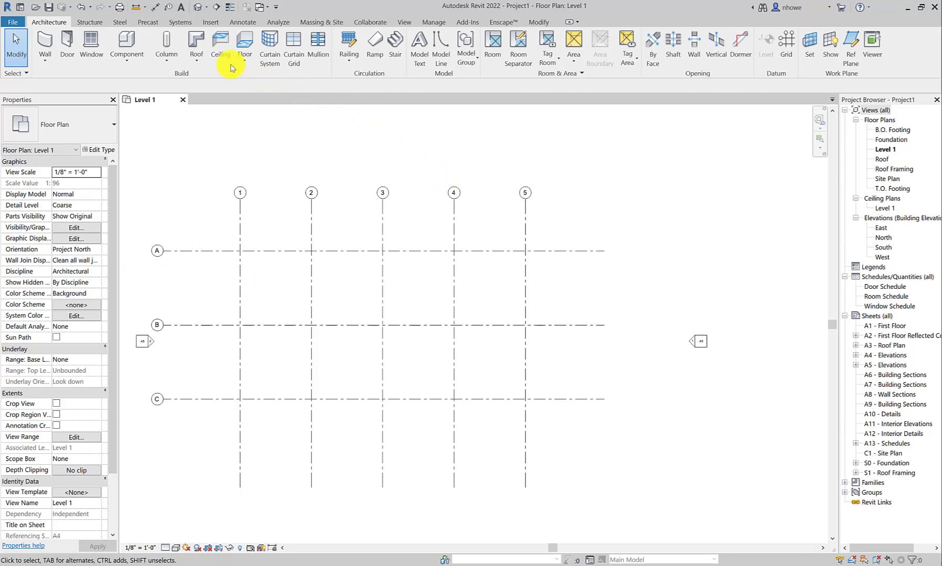
Step: Place one aligned dimension string across grids 1 through 5, between their bubbles and grid A
click(156, 7)
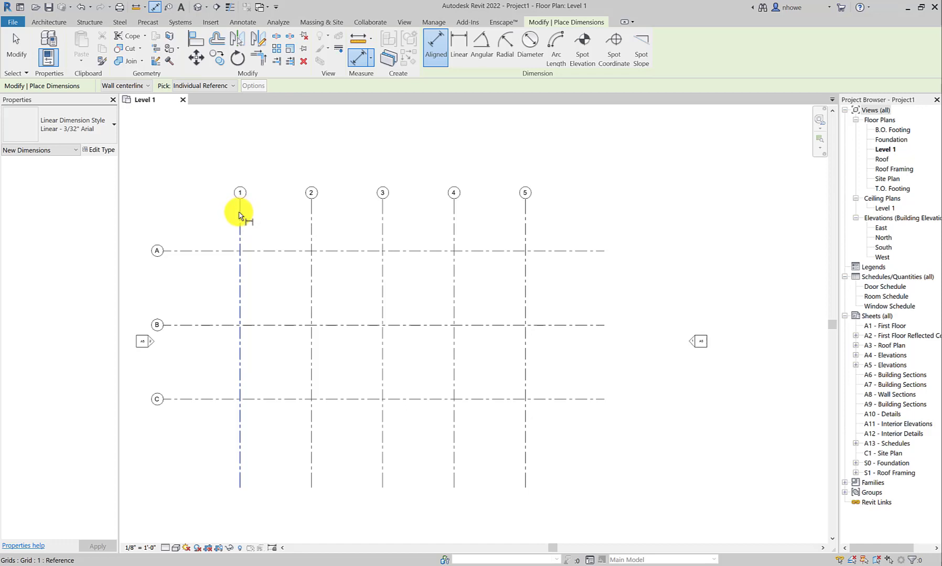
click(239, 217)
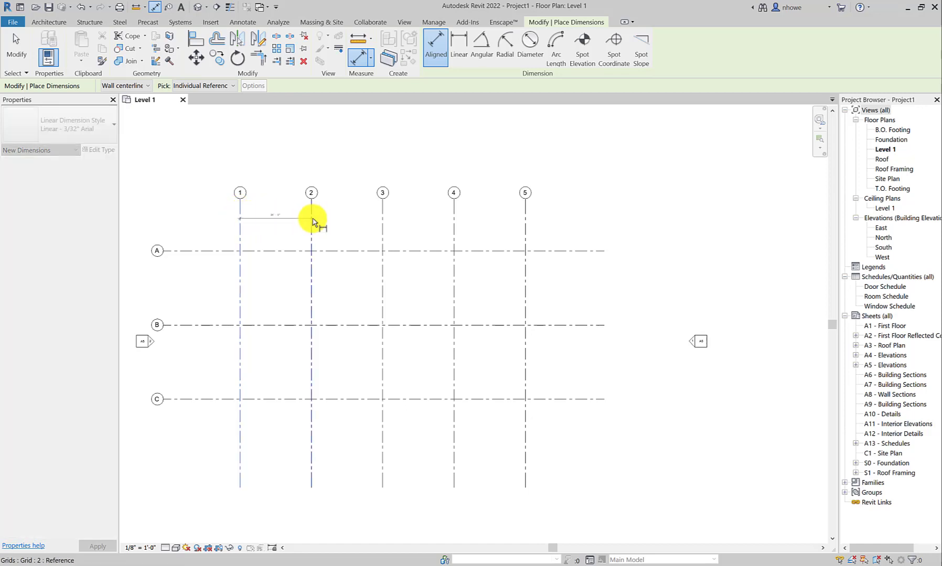
click(312, 222)
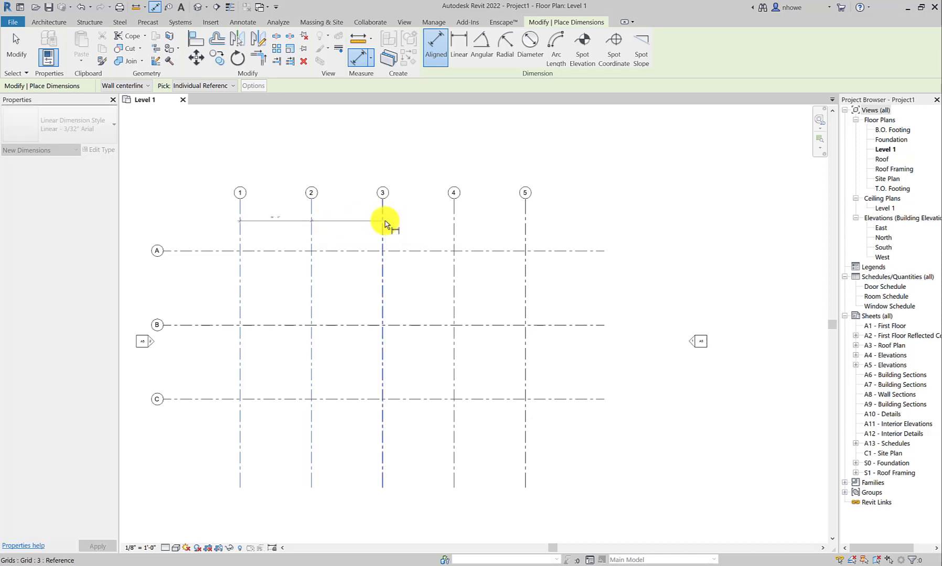
click(382, 220)
click(454, 220)
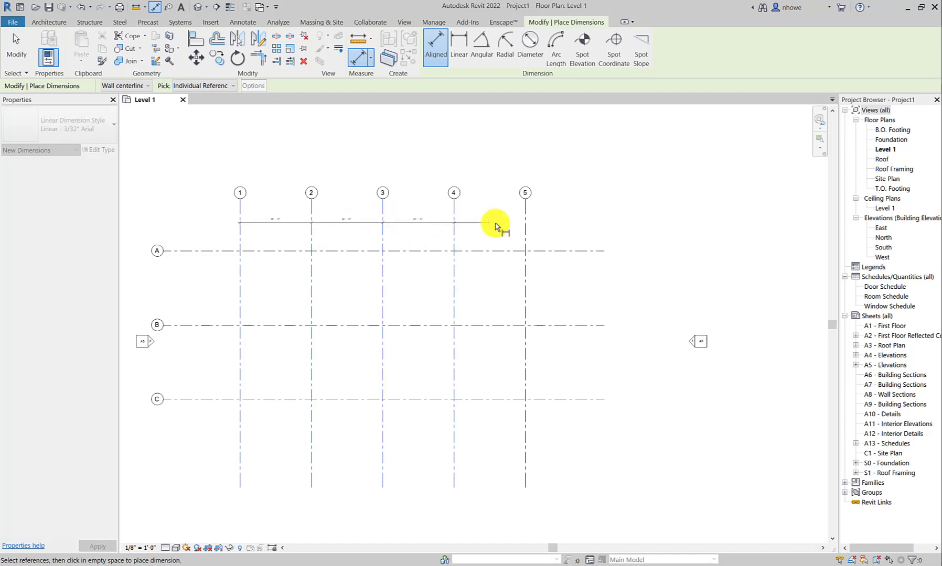
click(525, 223)
click(541, 225)
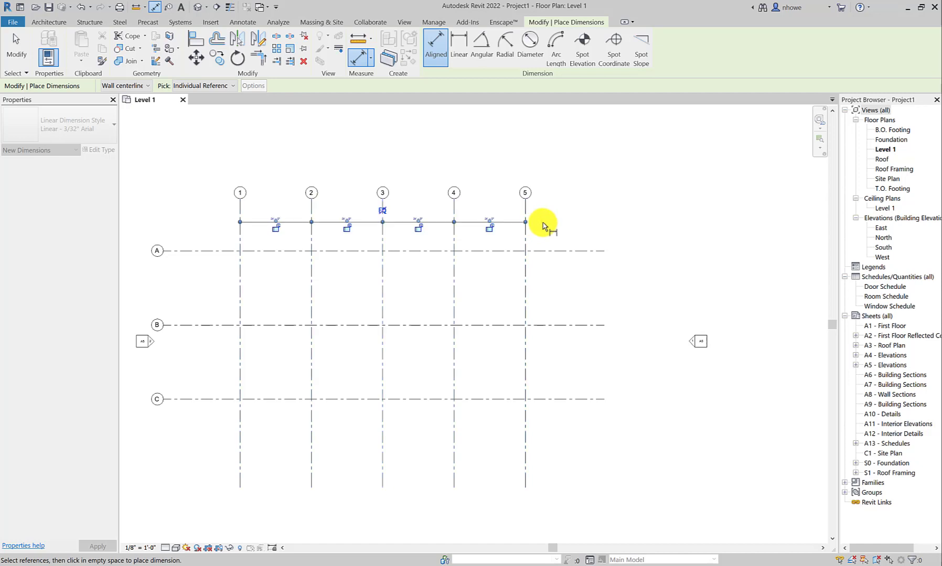
Step: Place one aligned dimension string across grids A, B and C, between their bubbles and grid 1, and end dimensioning
scroll(393, 223, up, 3)
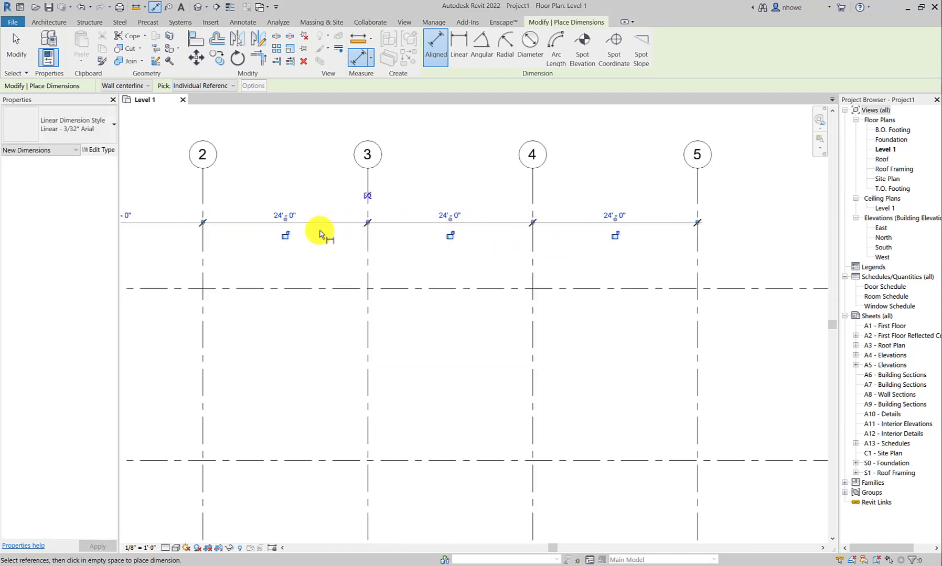
scroll(320, 233, down, 1)
middle_drag(328, 242, 472, 241)
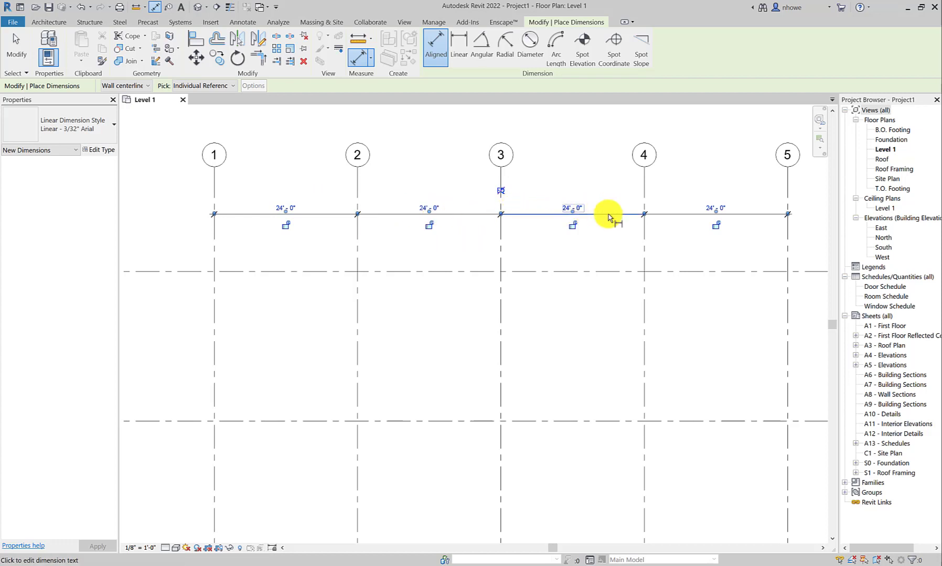
scroll(407, 266, down, 2)
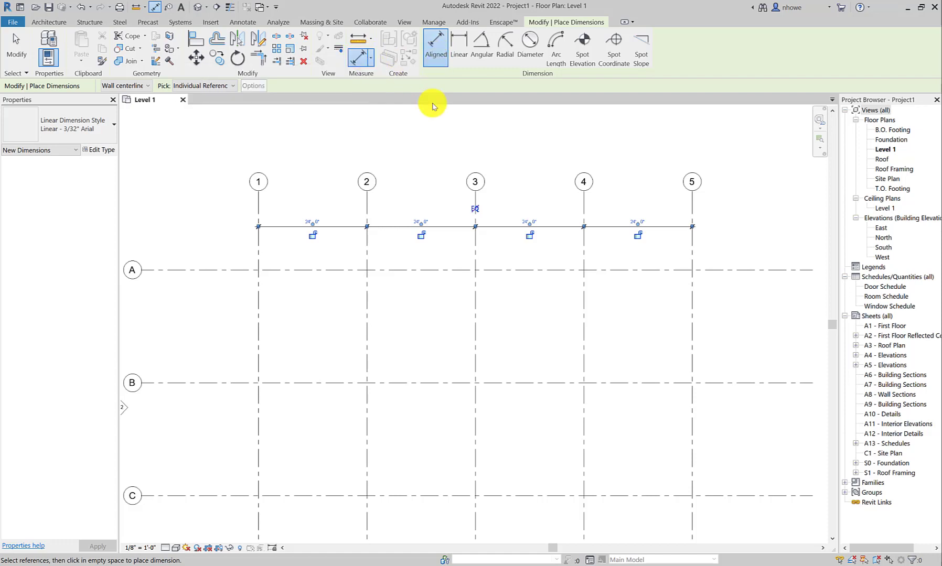
scroll(342, 156, down, 2)
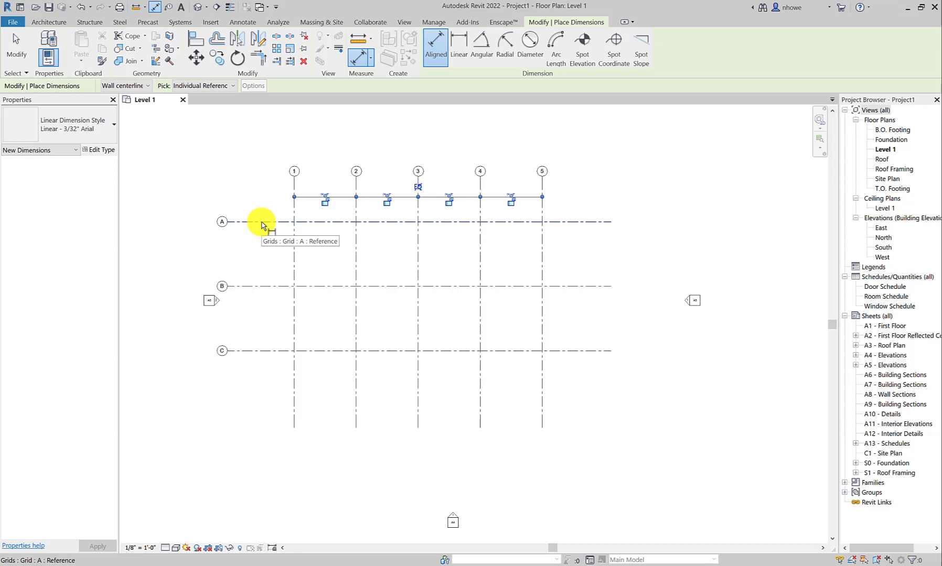
click(262, 223)
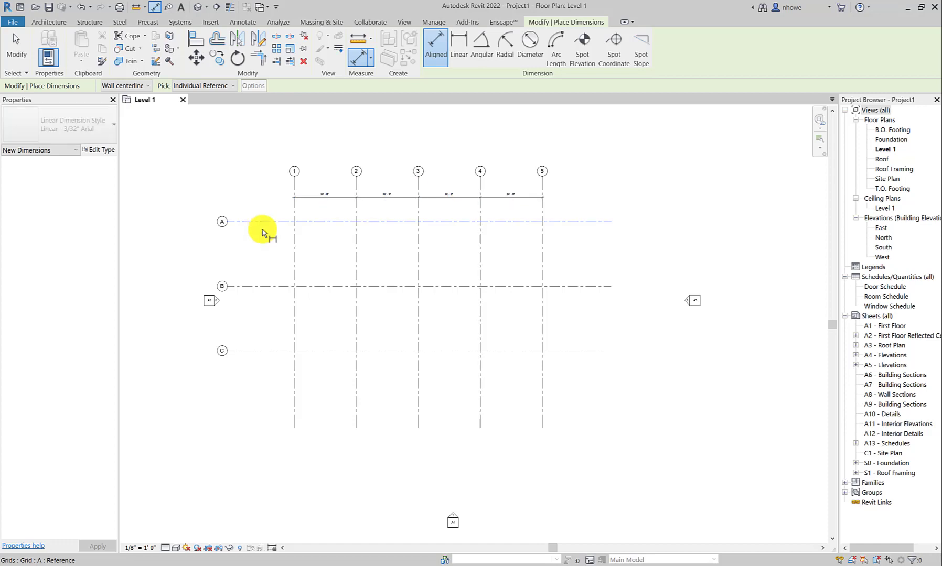
click(263, 288)
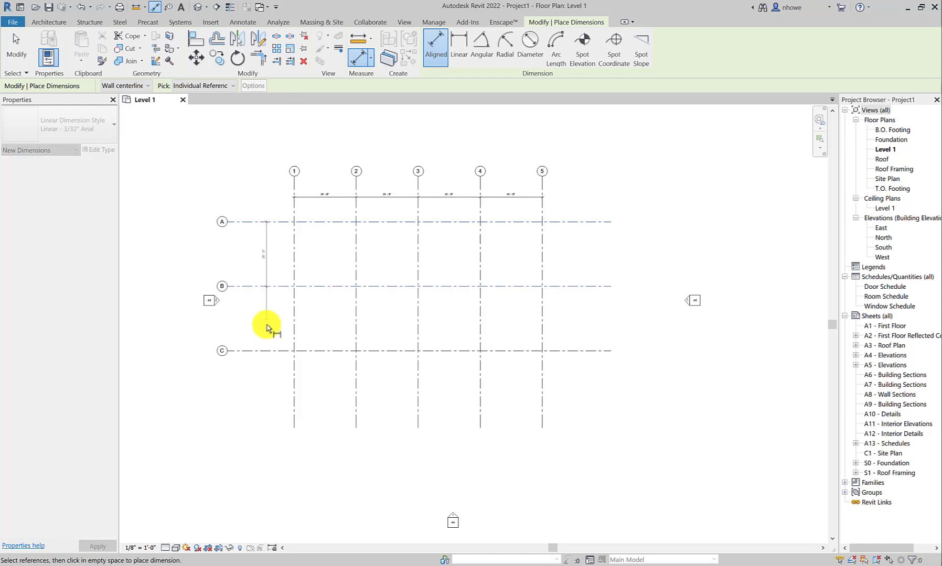
click(266, 352)
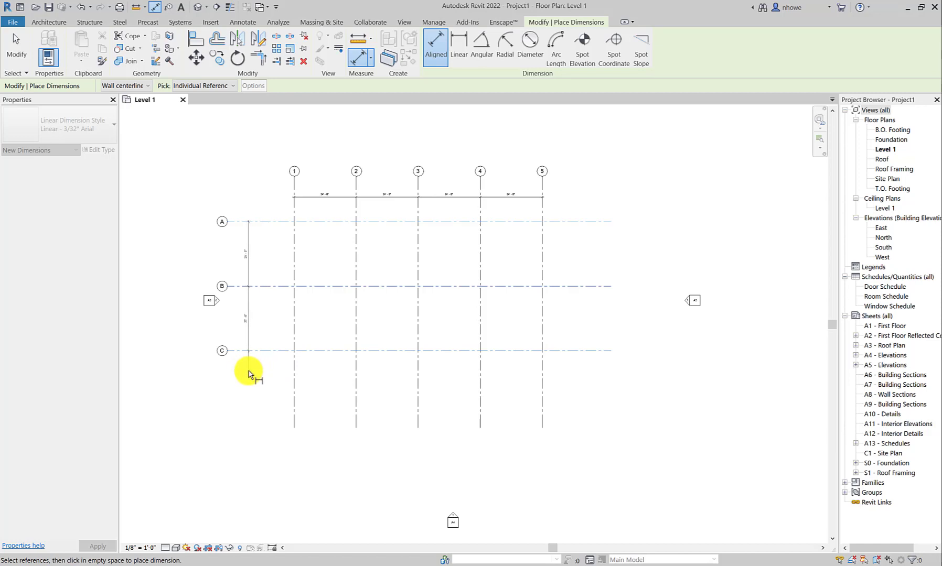
click(248, 374)
scroll(262, 321, up, 4)
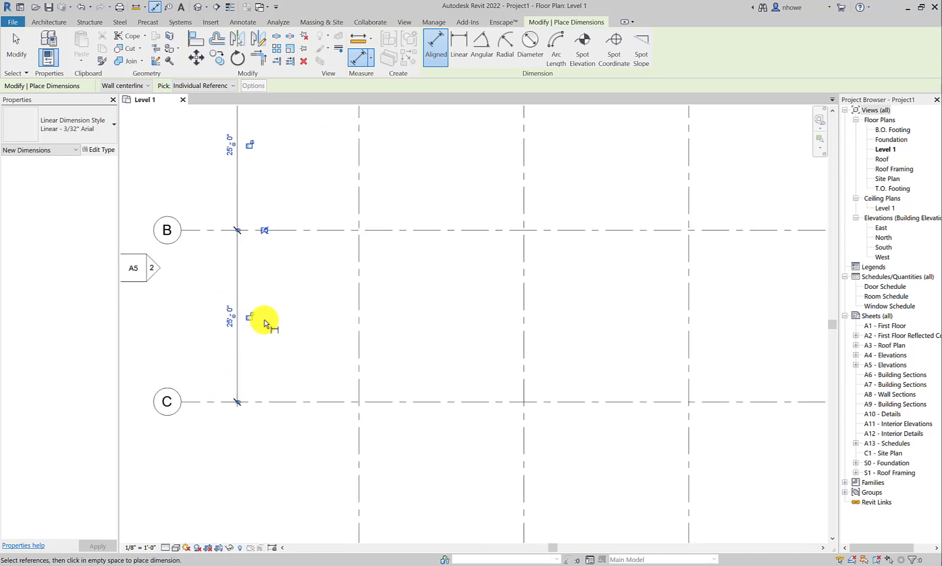
scroll(265, 322, down, 2)
scroll(288, 293, up, 2)
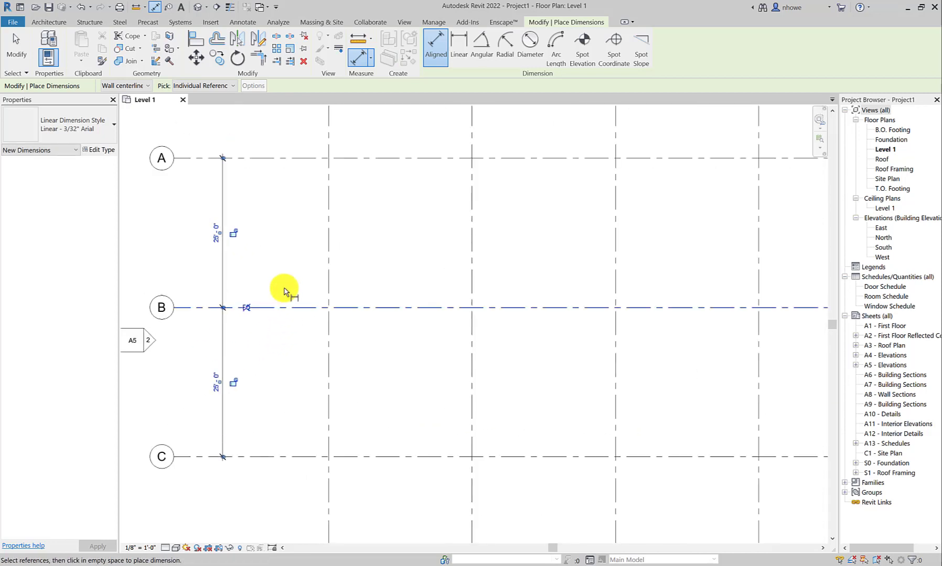
click(16, 49)
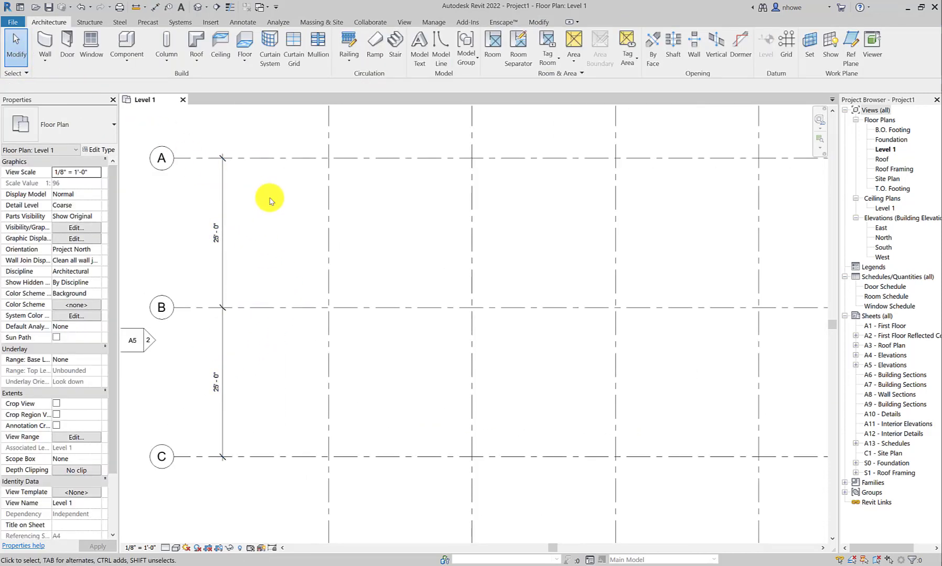
Step: Set the Level 1 floor plan's view scale to 1/4" = 1'-0"
scroll(270, 202, down, 1)
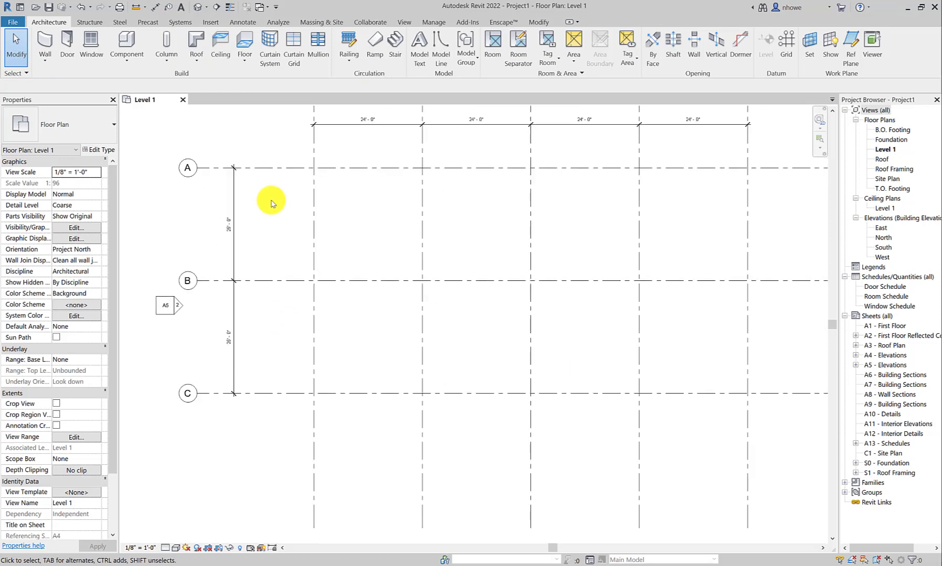
scroll(271, 203, down, 3)
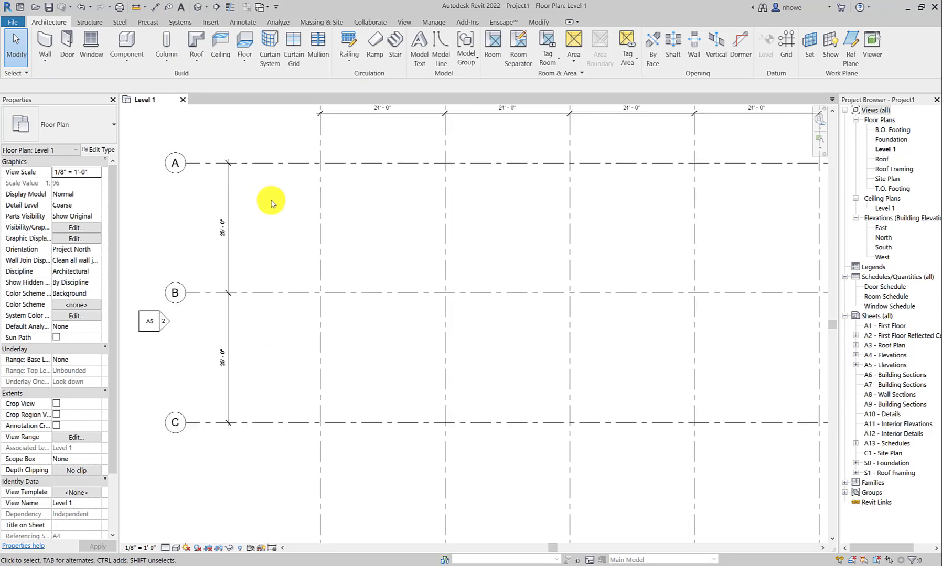
middle_drag(279, 209, 282, 254)
click(143, 548)
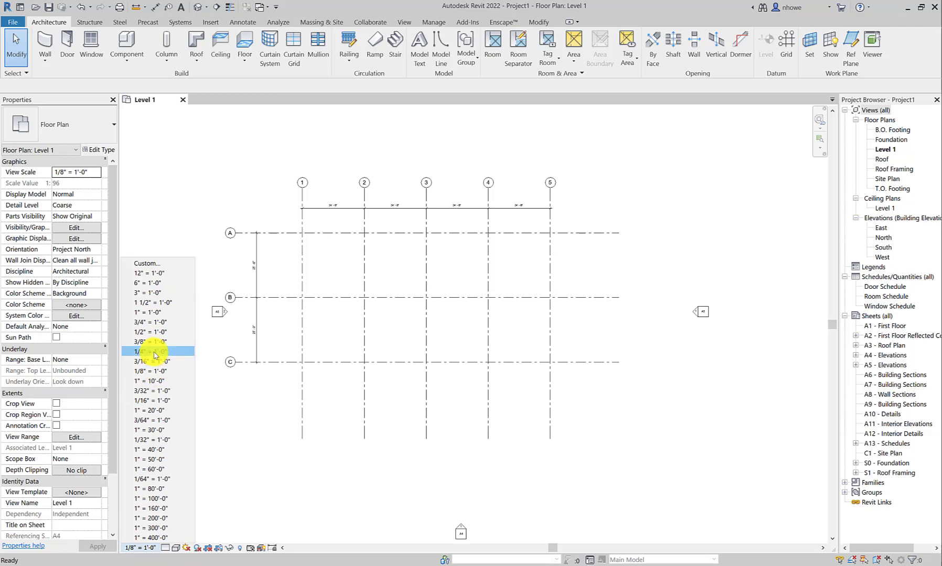
click(155, 351)
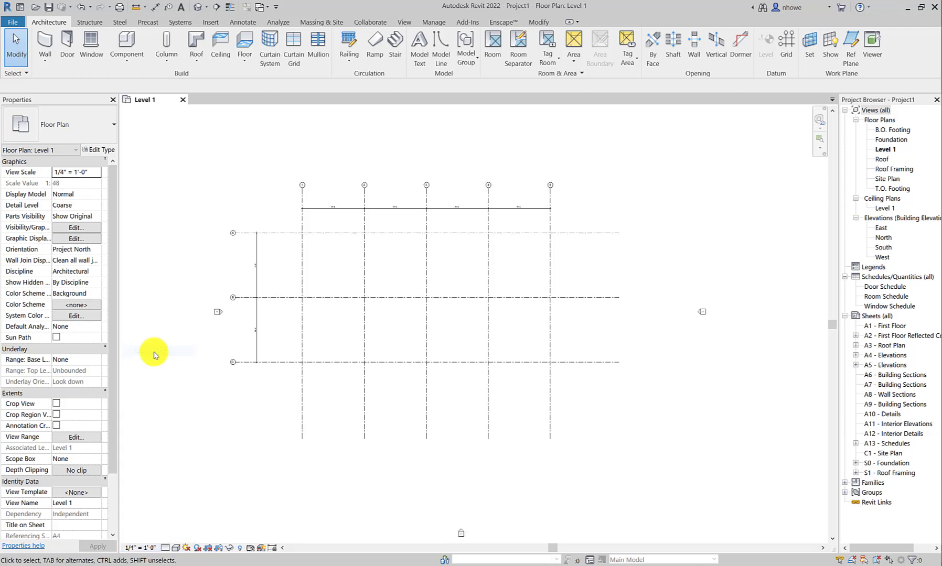
scroll(252, 301, up, 4)
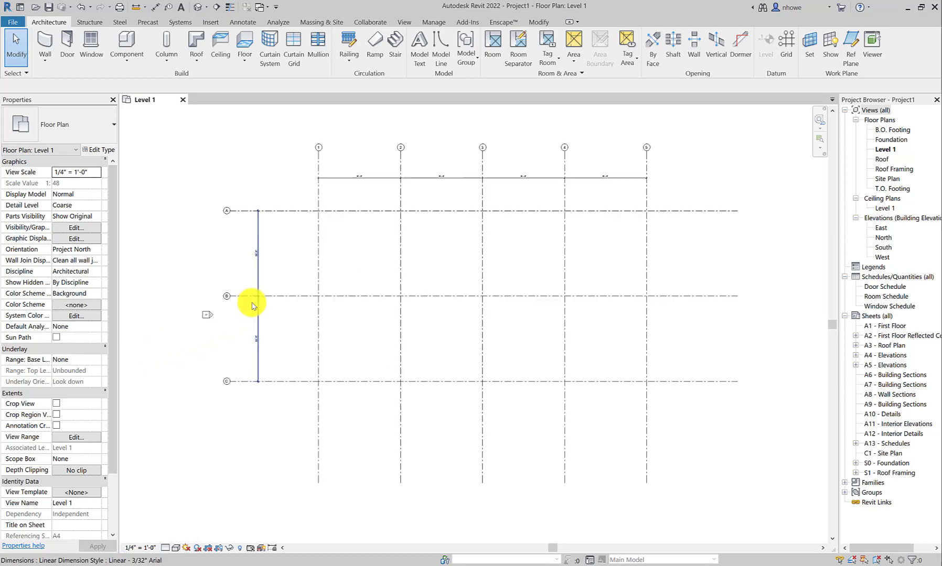
middle_drag(300, 339, 310, 395)
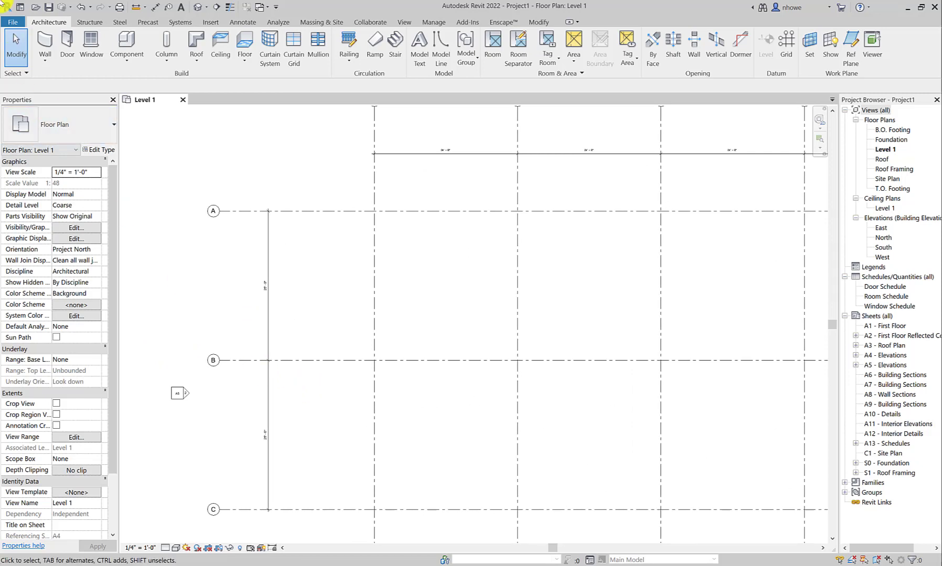
scroll(300, 384, down, 1)
middle_drag(300, 384, 239, 371)
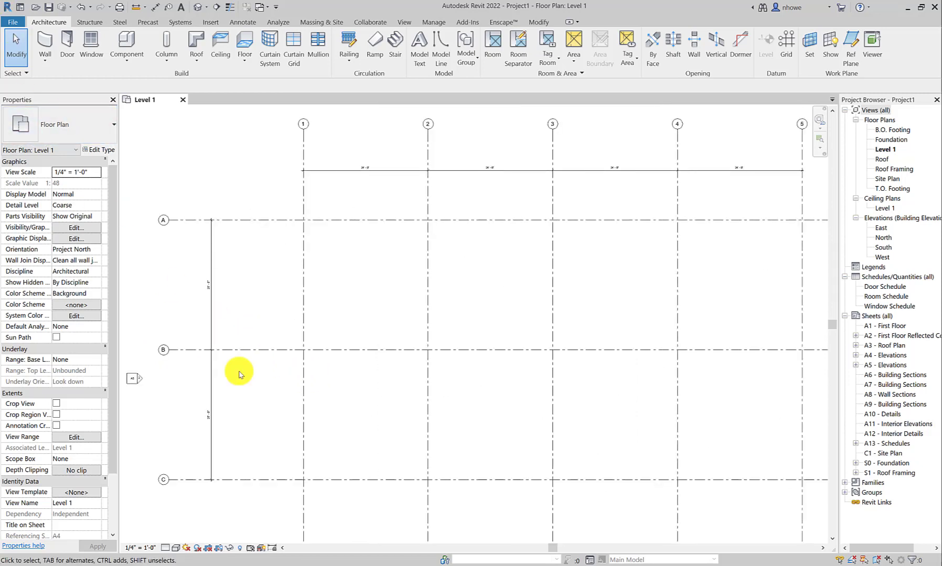
Step: Try the floor plan at a view scale of 1/16" = 1'-0" and restore it to 1/4" = 1'-0"
click(144, 549)
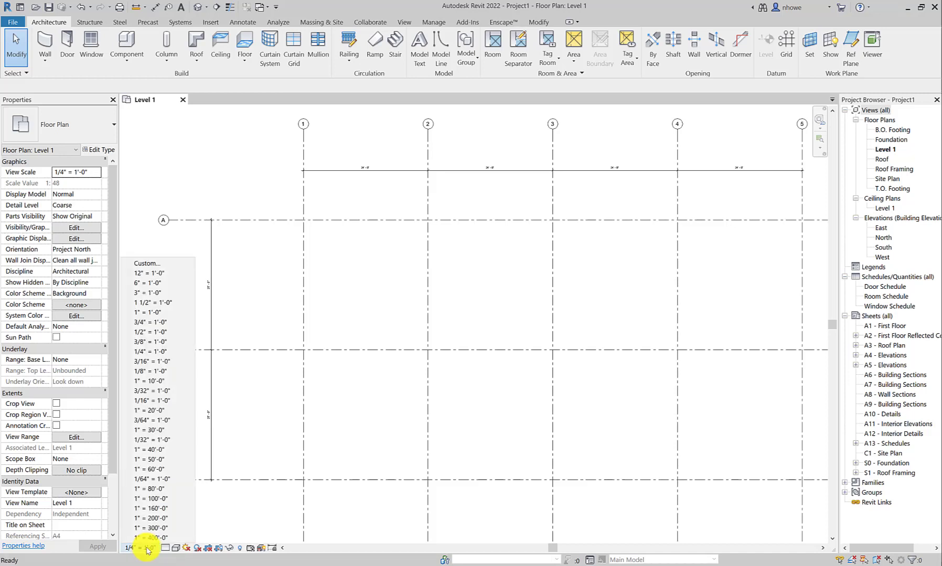
click(146, 401)
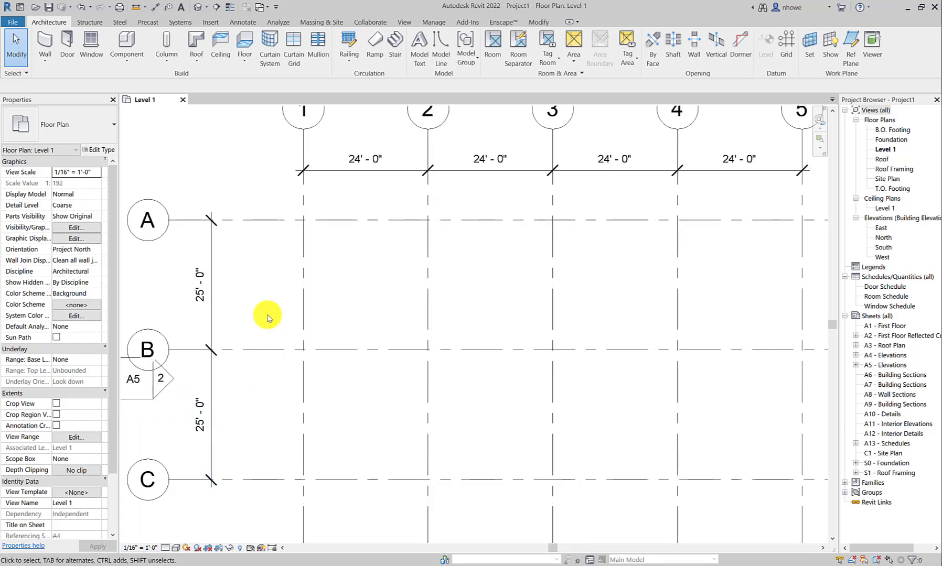
scroll(278, 292, down, 1)
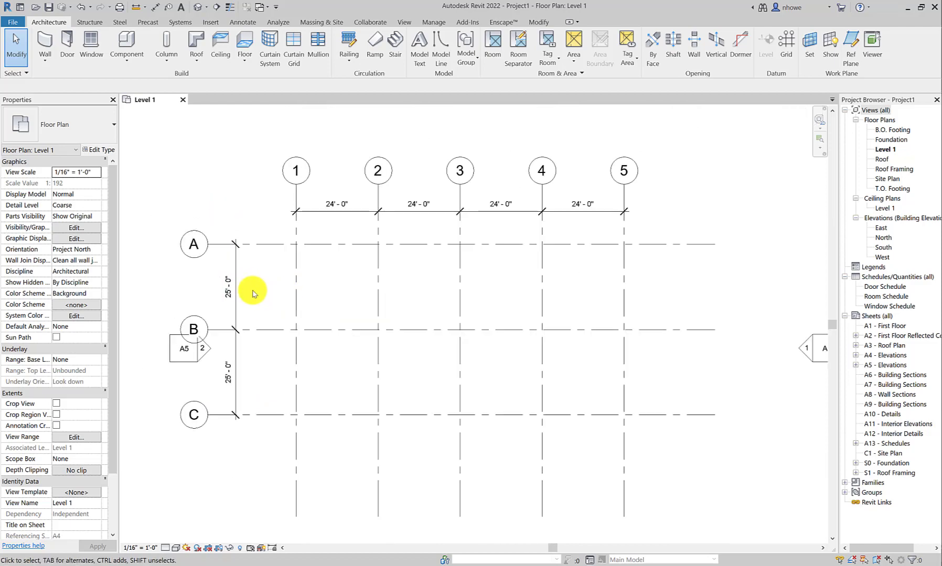
middle_drag(275, 298, 290, 300)
middle_drag(289, 303, 282, 309)
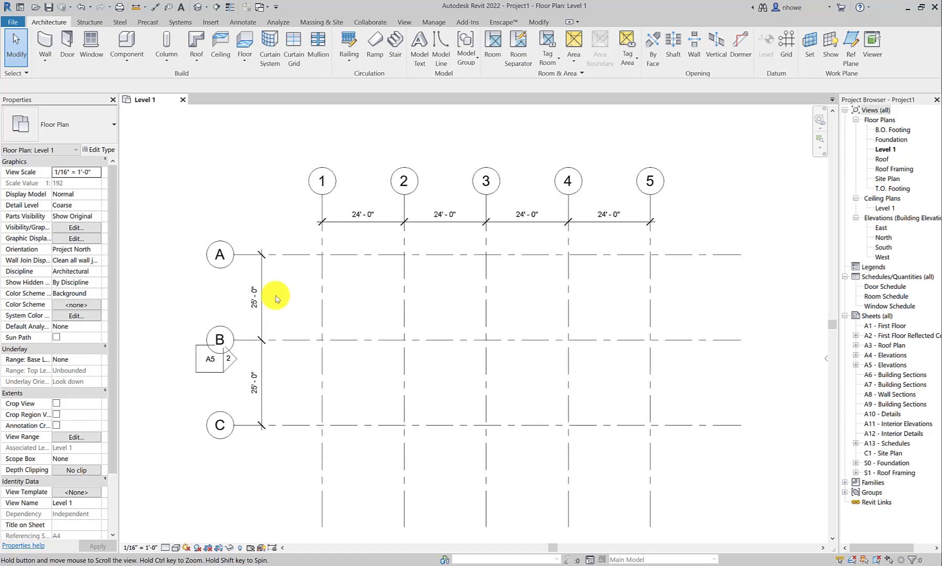
click(154, 549)
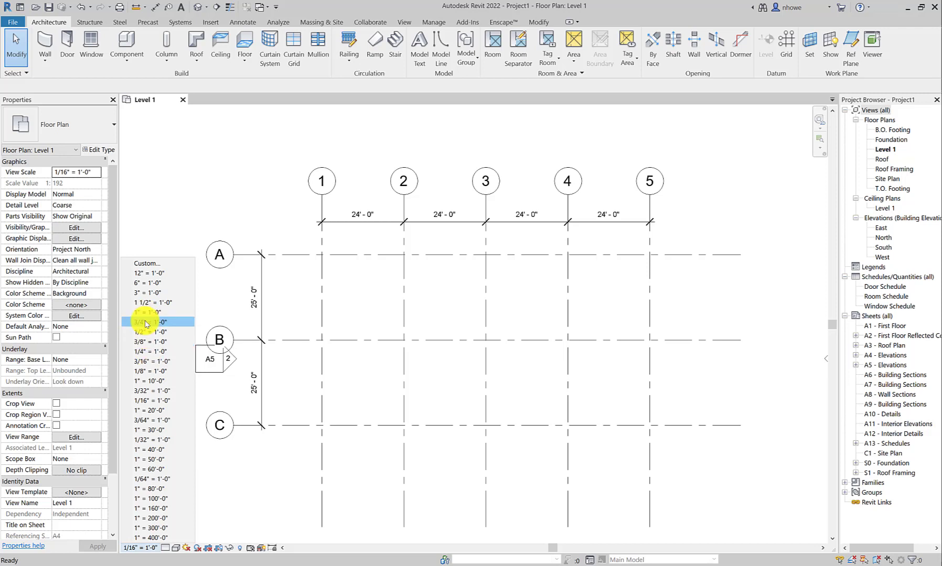
click(146, 352)
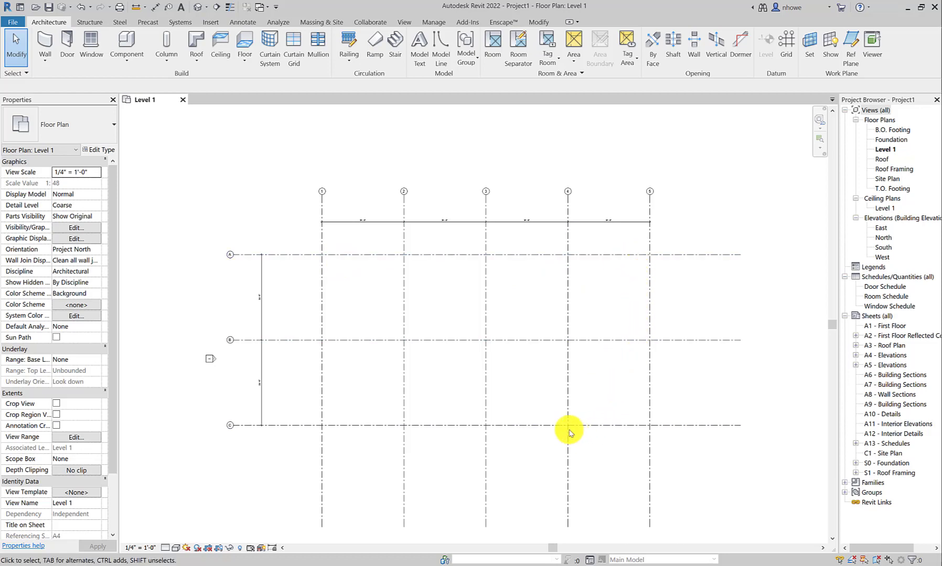
Step: Examine the size of the grid bubbles and dimension text along the numbered grids at the current view scale
scroll(383, 266, up, 3)
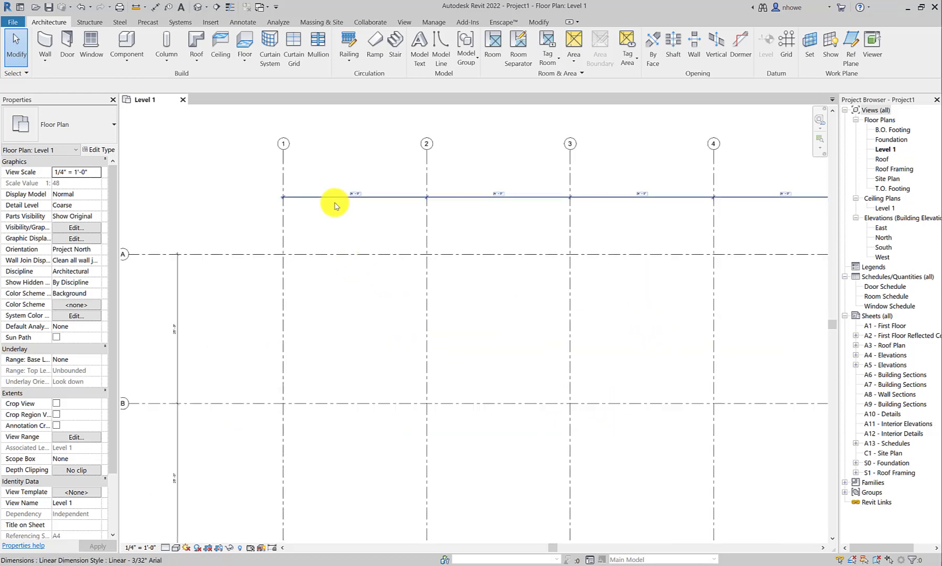
scroll(362, 195, up, 4)
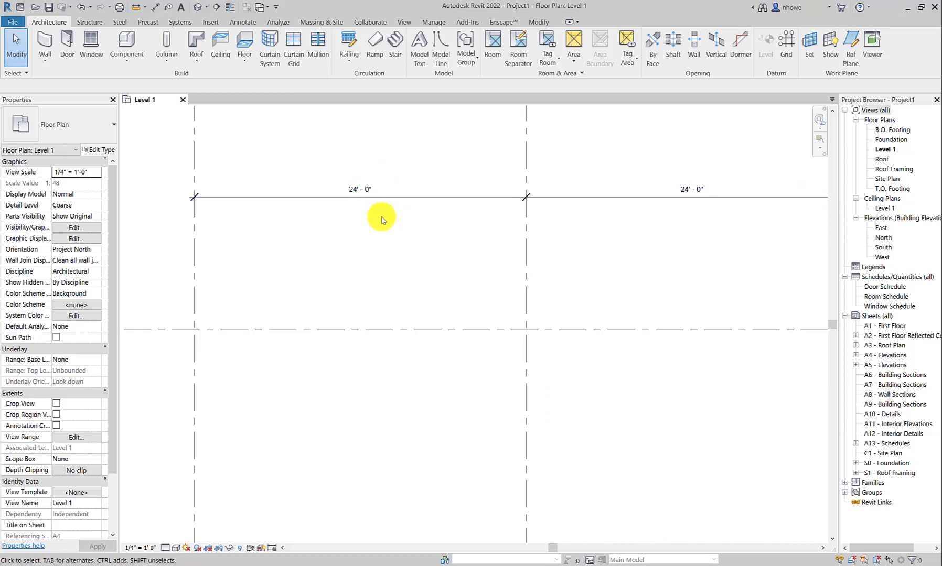
middle_drag(381, 221, 393, 360)
scroll(386, 335, up, 2)
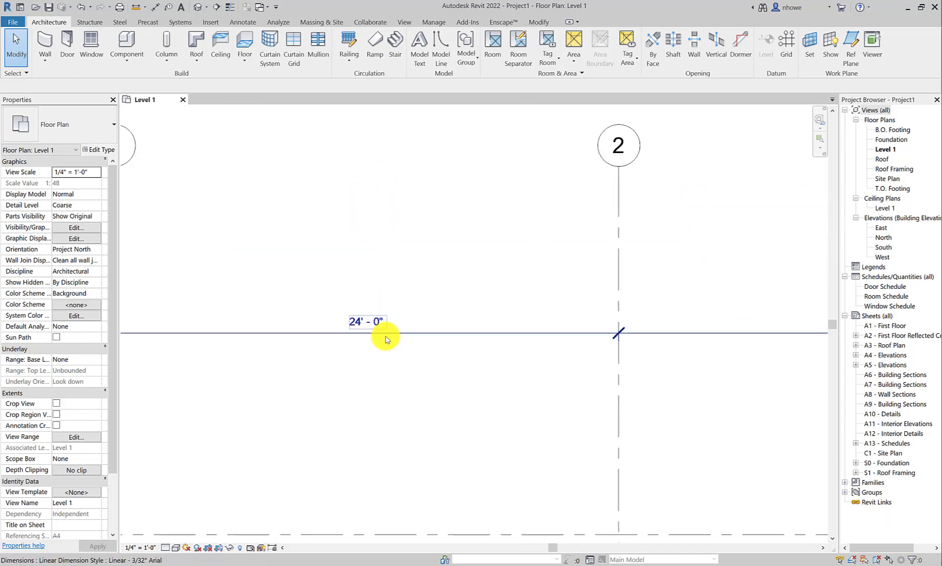
scroll(386, 335, down, 3)
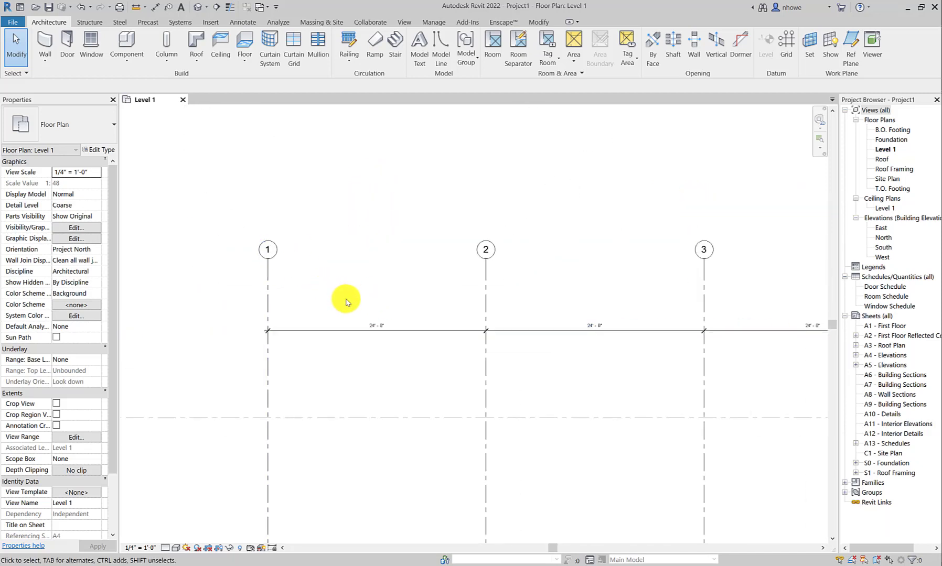
scroll(346, 302, up, 1)
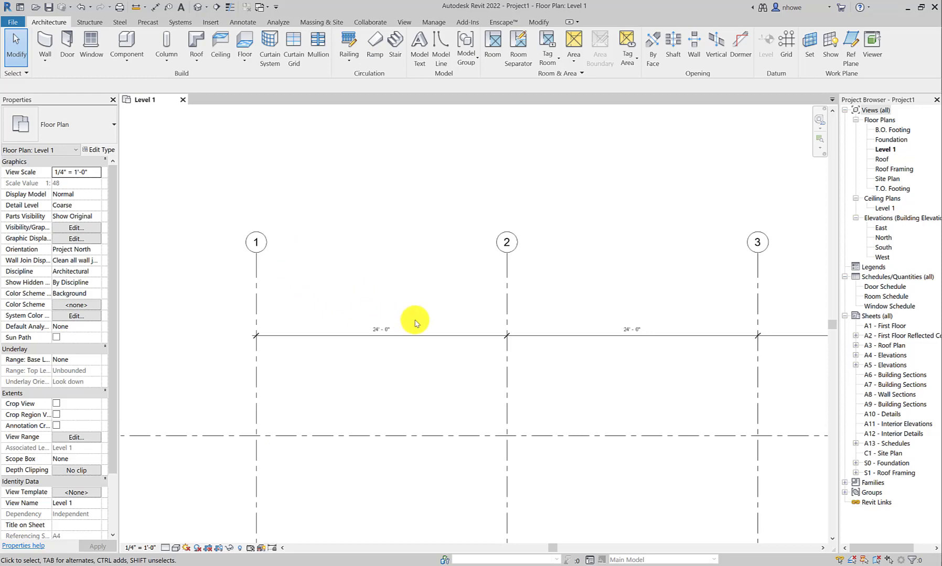
scroll(414, 323, down, 3)
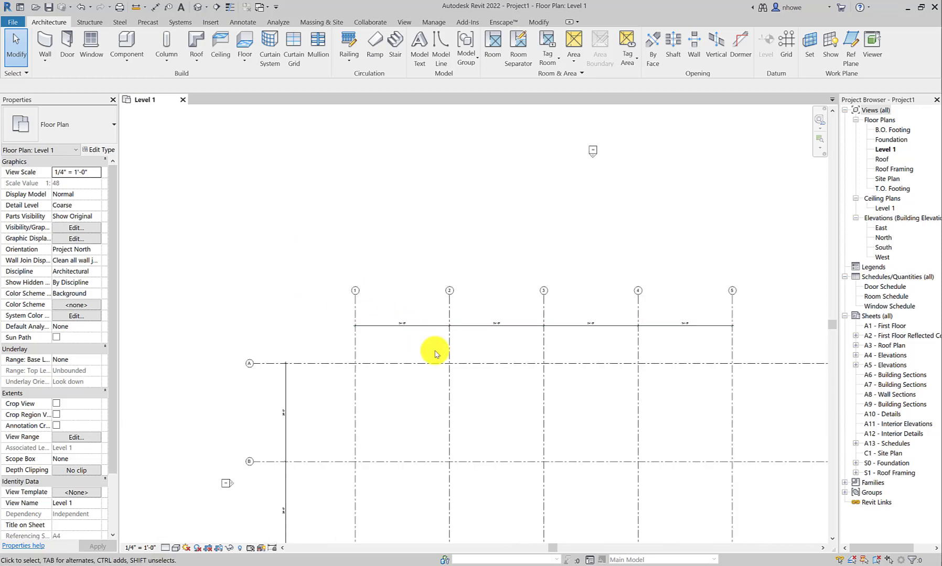
middle_drag(431, 350, 429, 257)
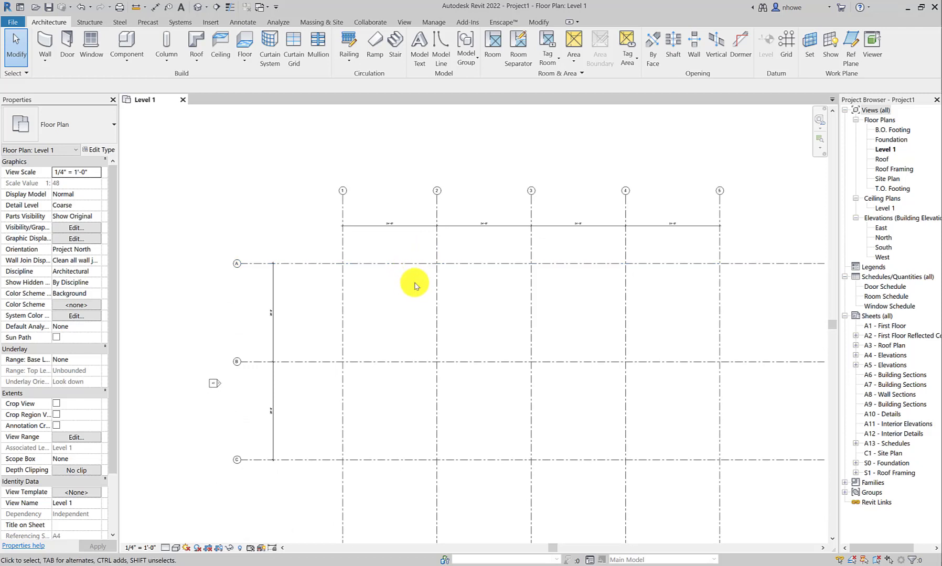
scroll(414, 286, down, 1)
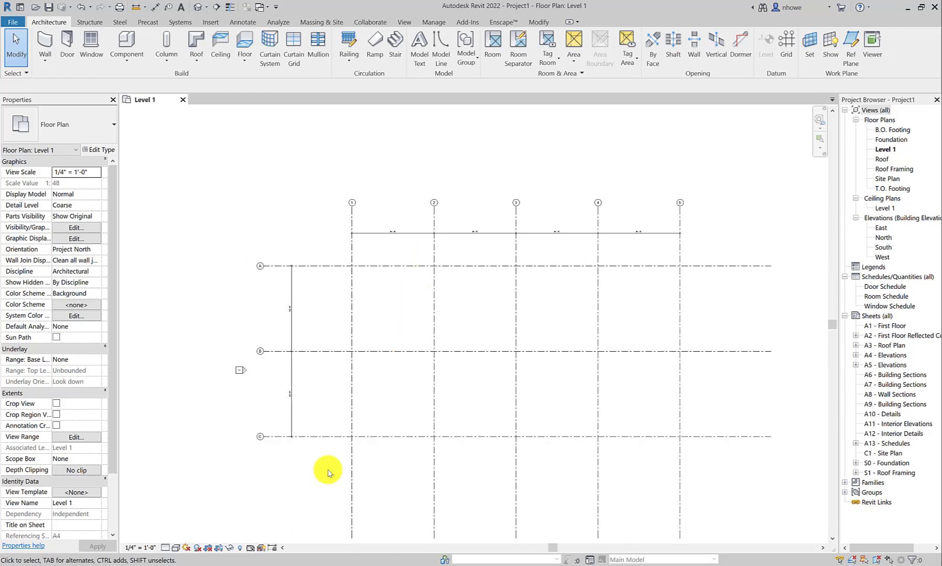